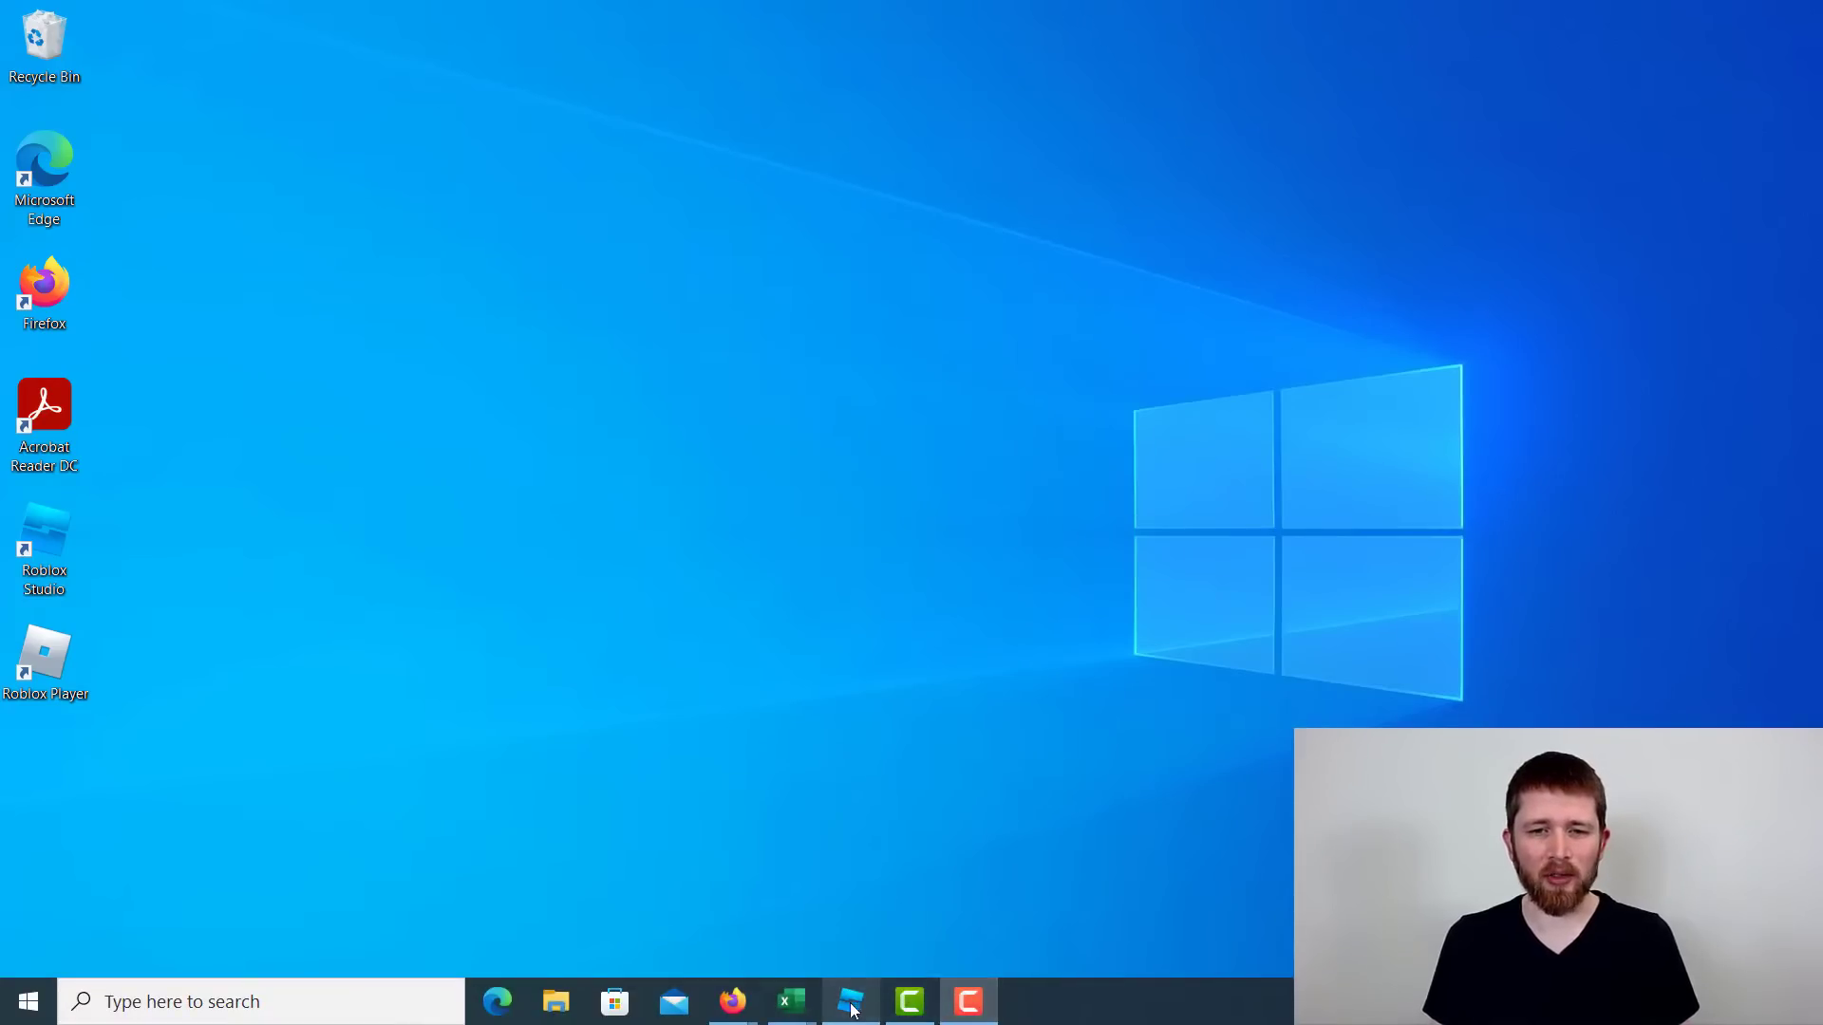
# Launch Roblox Studio and open a new place from the Pirate Island template
pyautogui.click(850, 1008)
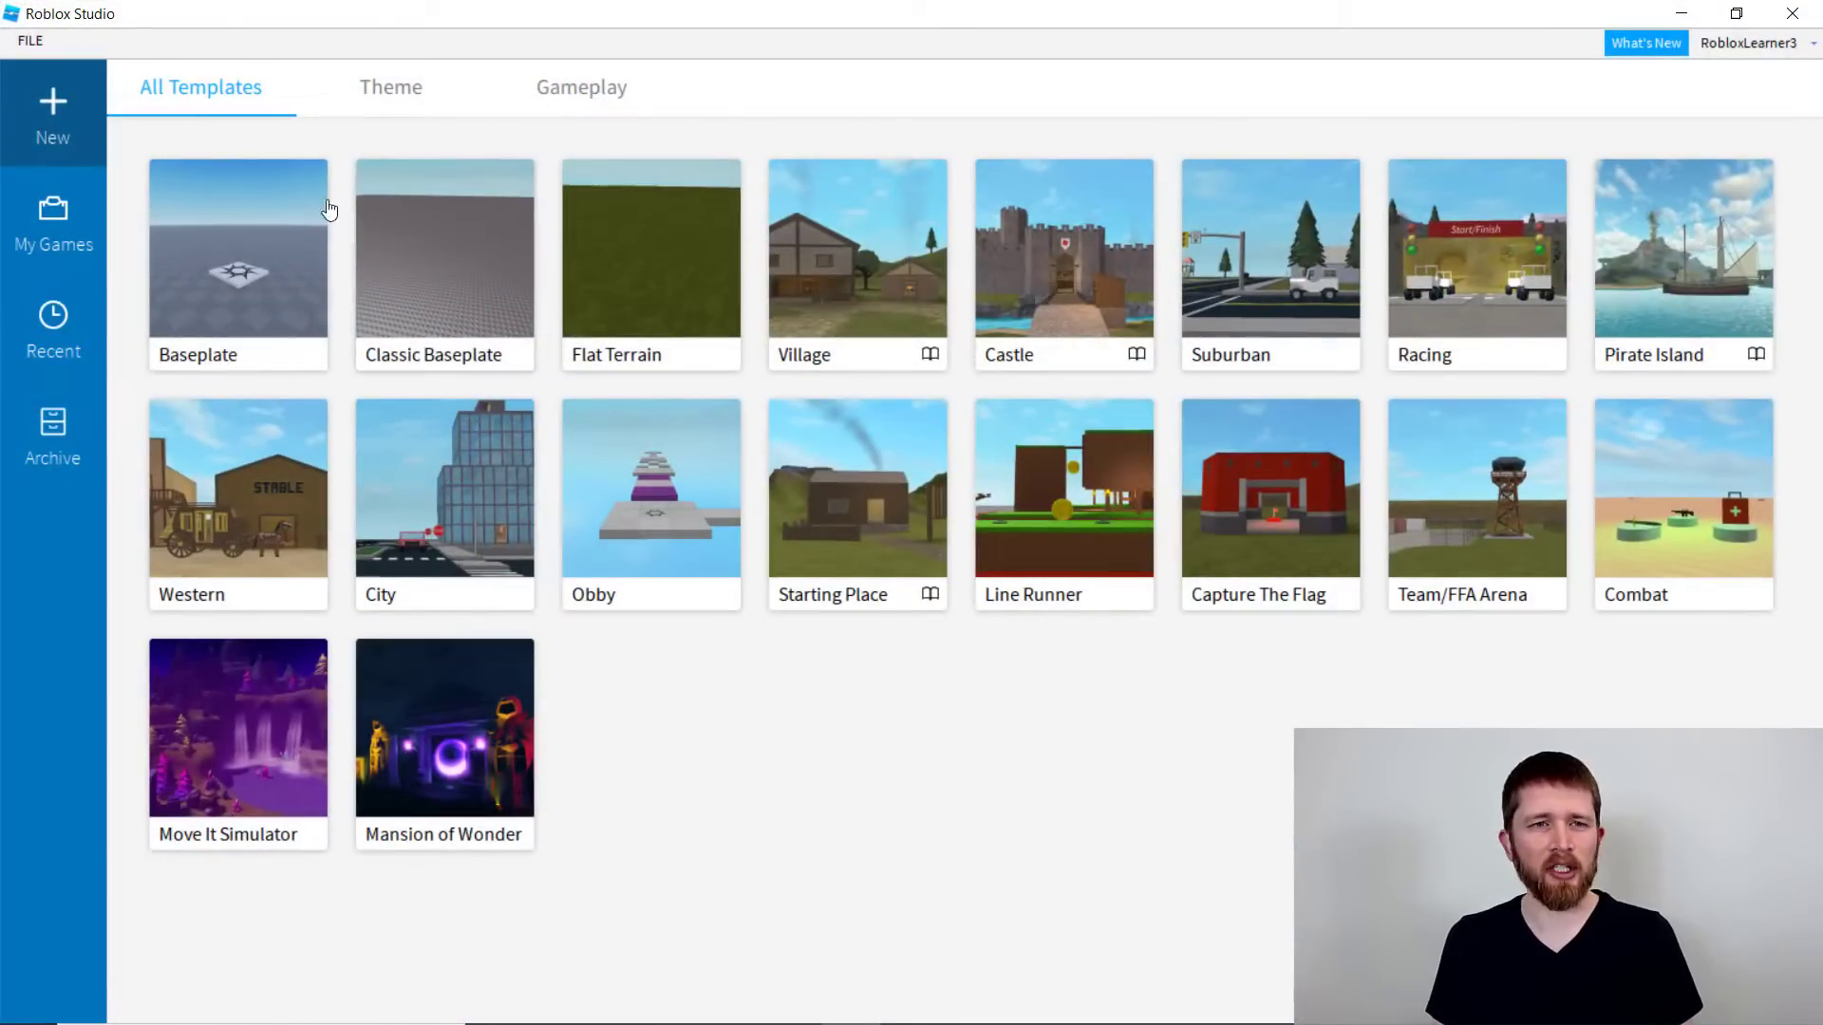
pyautogui.click(1698, 276)
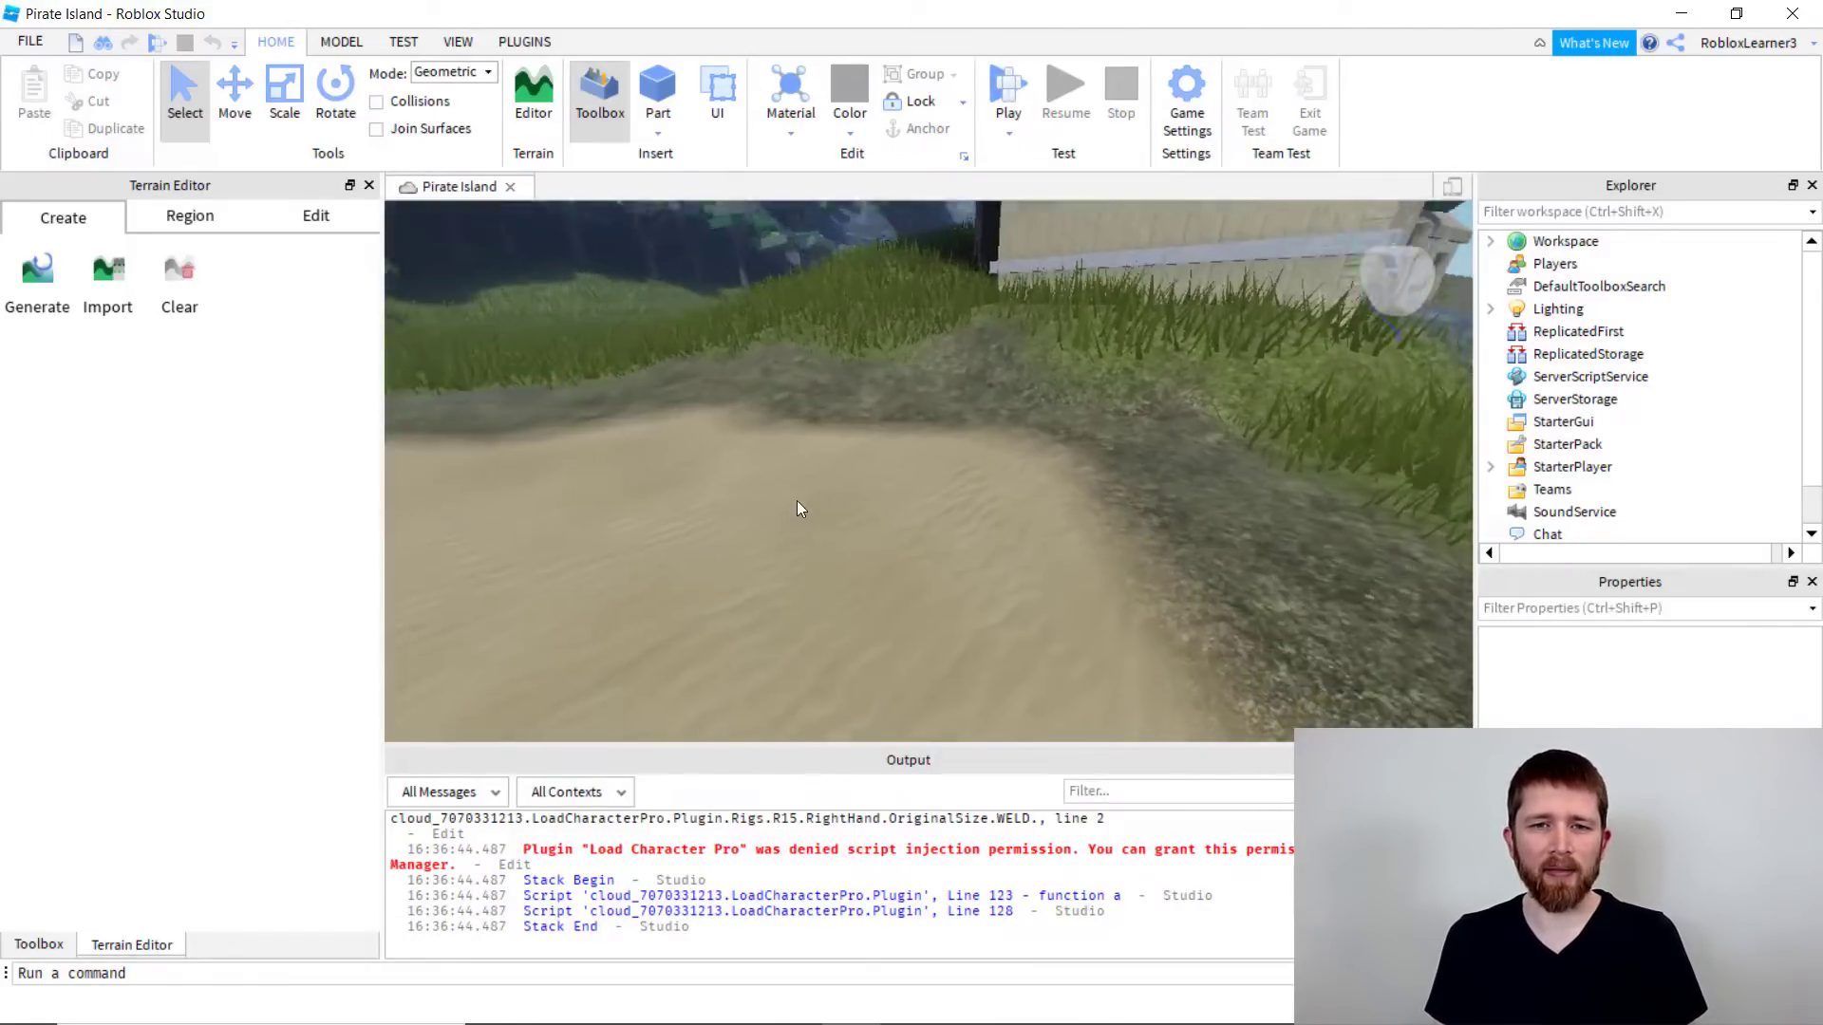
# Tilt the editor view down from the huts and trees toward the sandy ground
pyautogui.moveTo(797, 499); pyautogui.dragTo(954, 406, button='right')
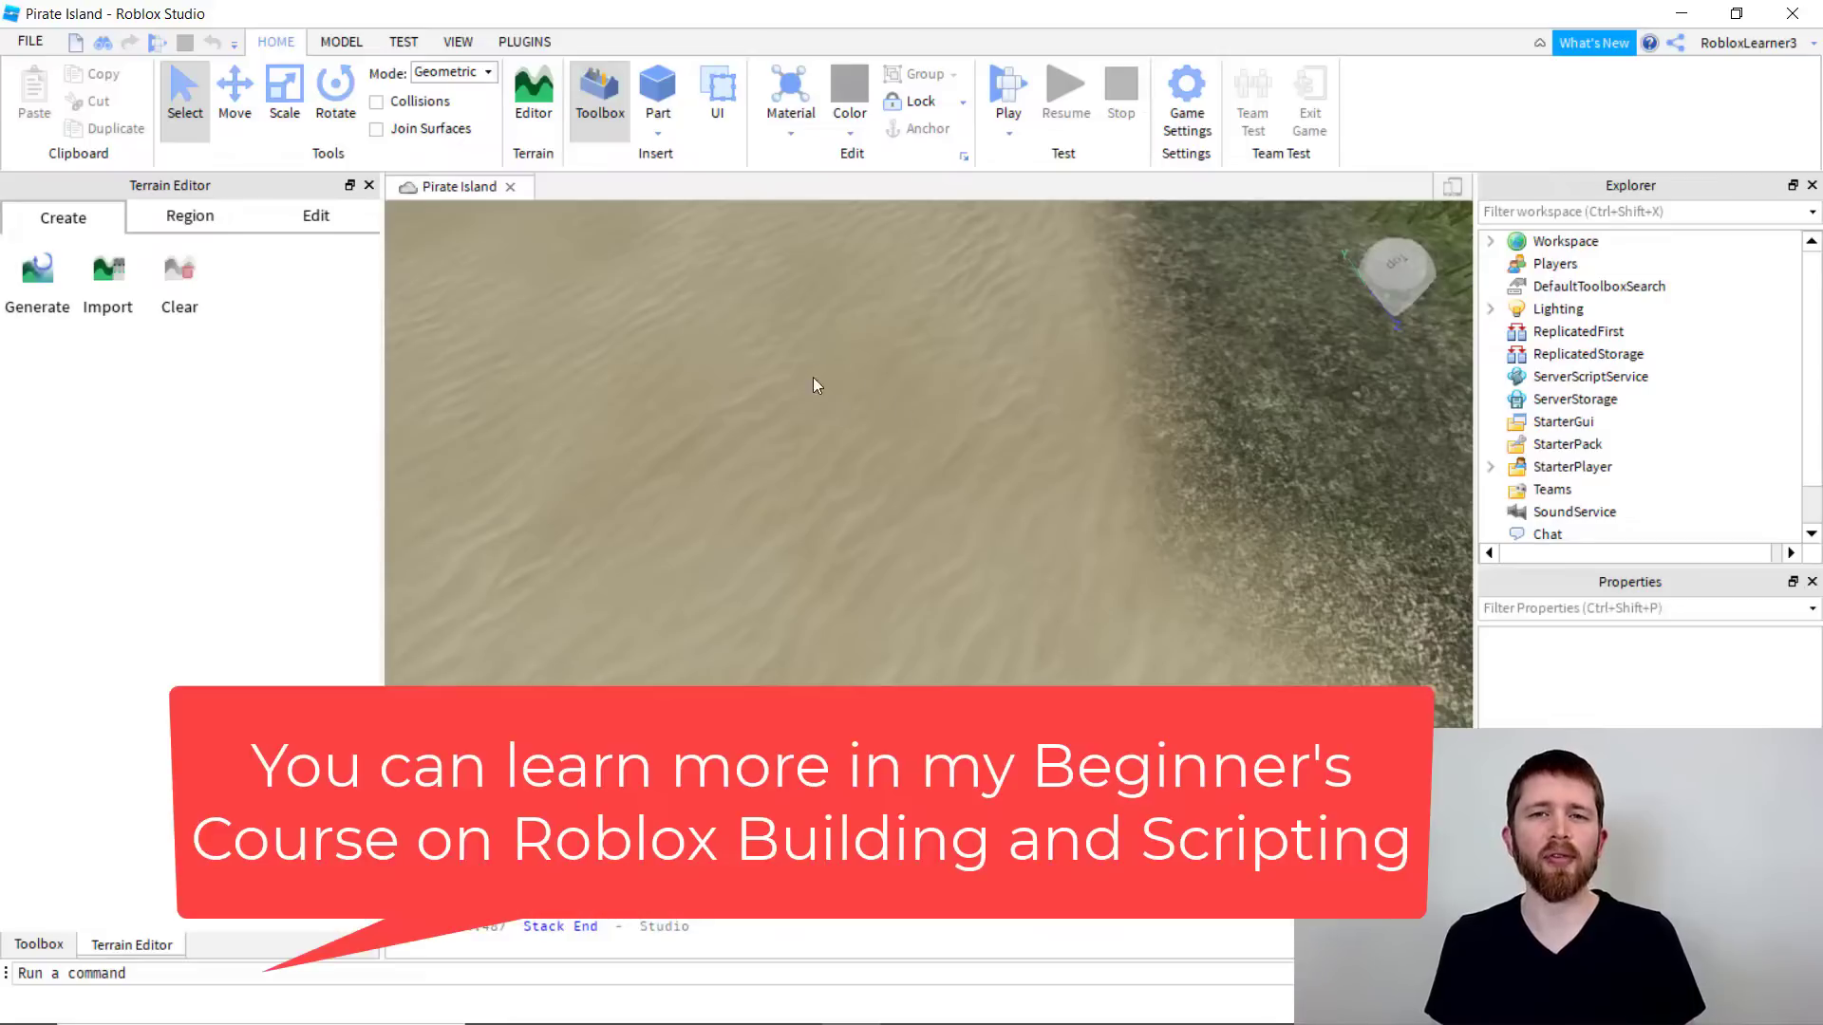
pyautogui.scroll(3, 1008, 393)
pyautogui.scroll(-3, 1012, 405)
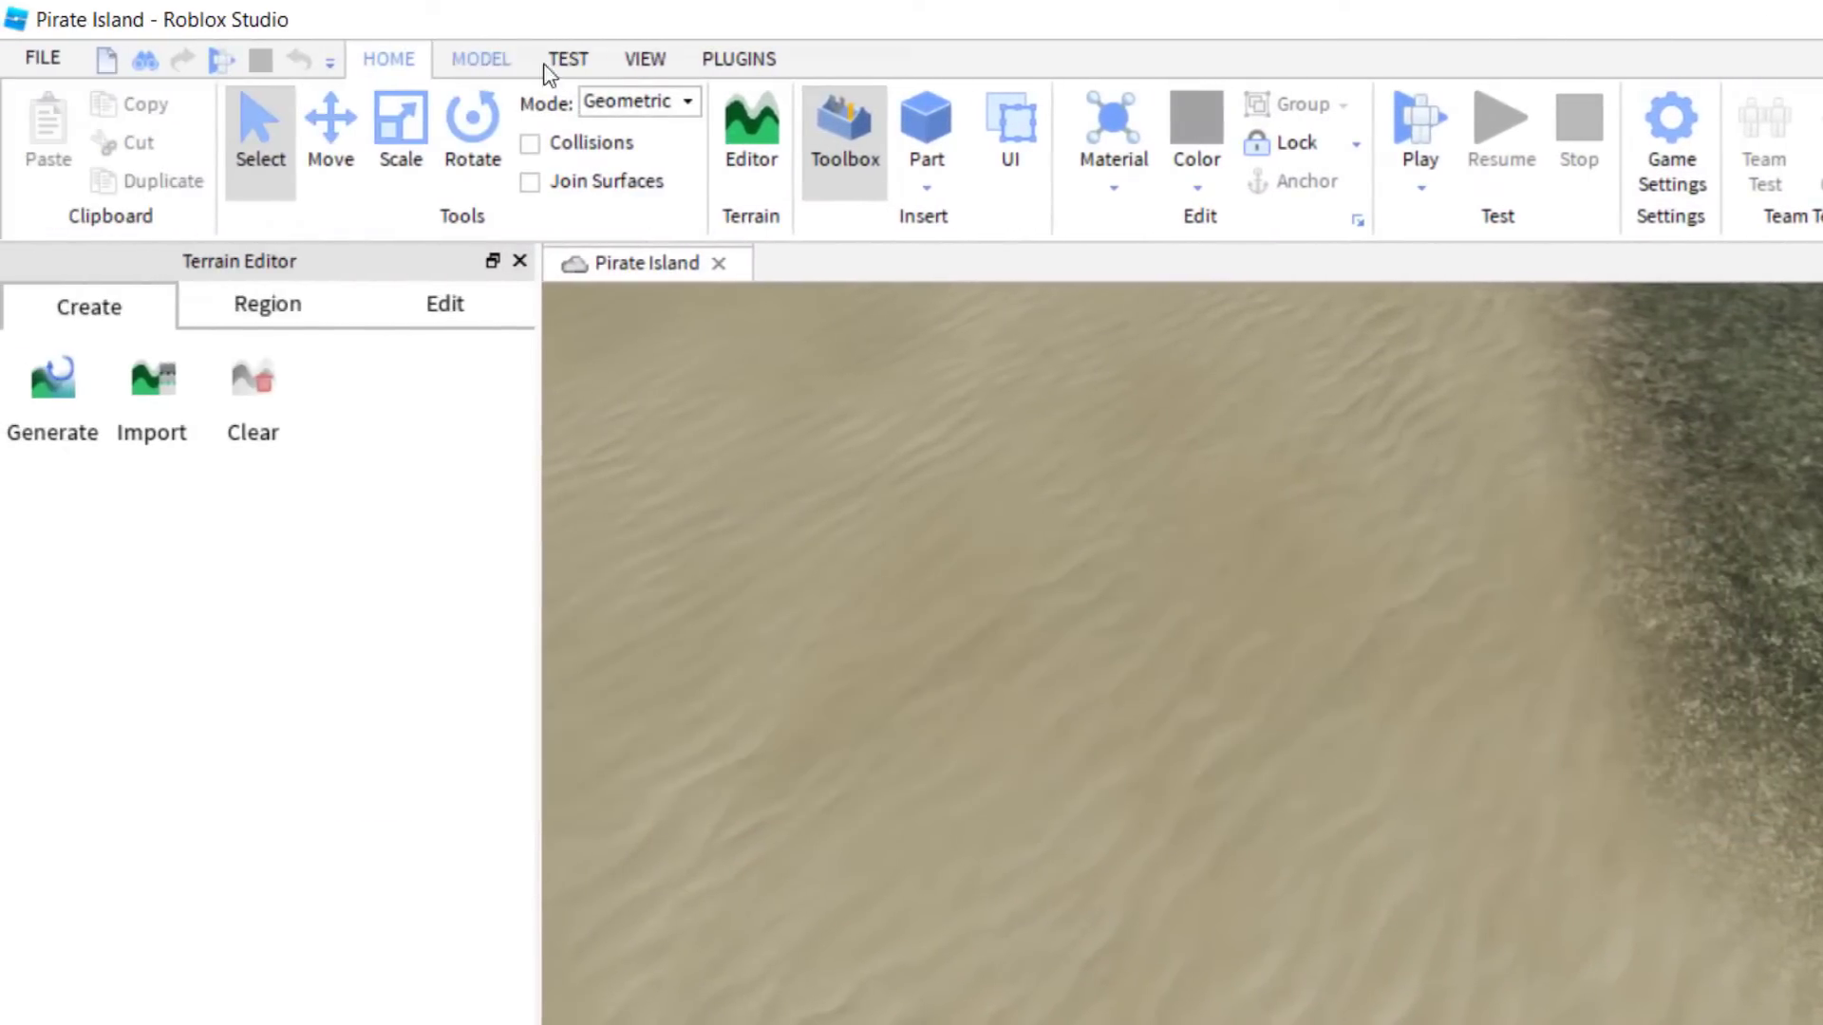
# Expand Workspace, filter the Explorer by 'camer', and select Camera to show its properties
pyautogui.click(649, 65)
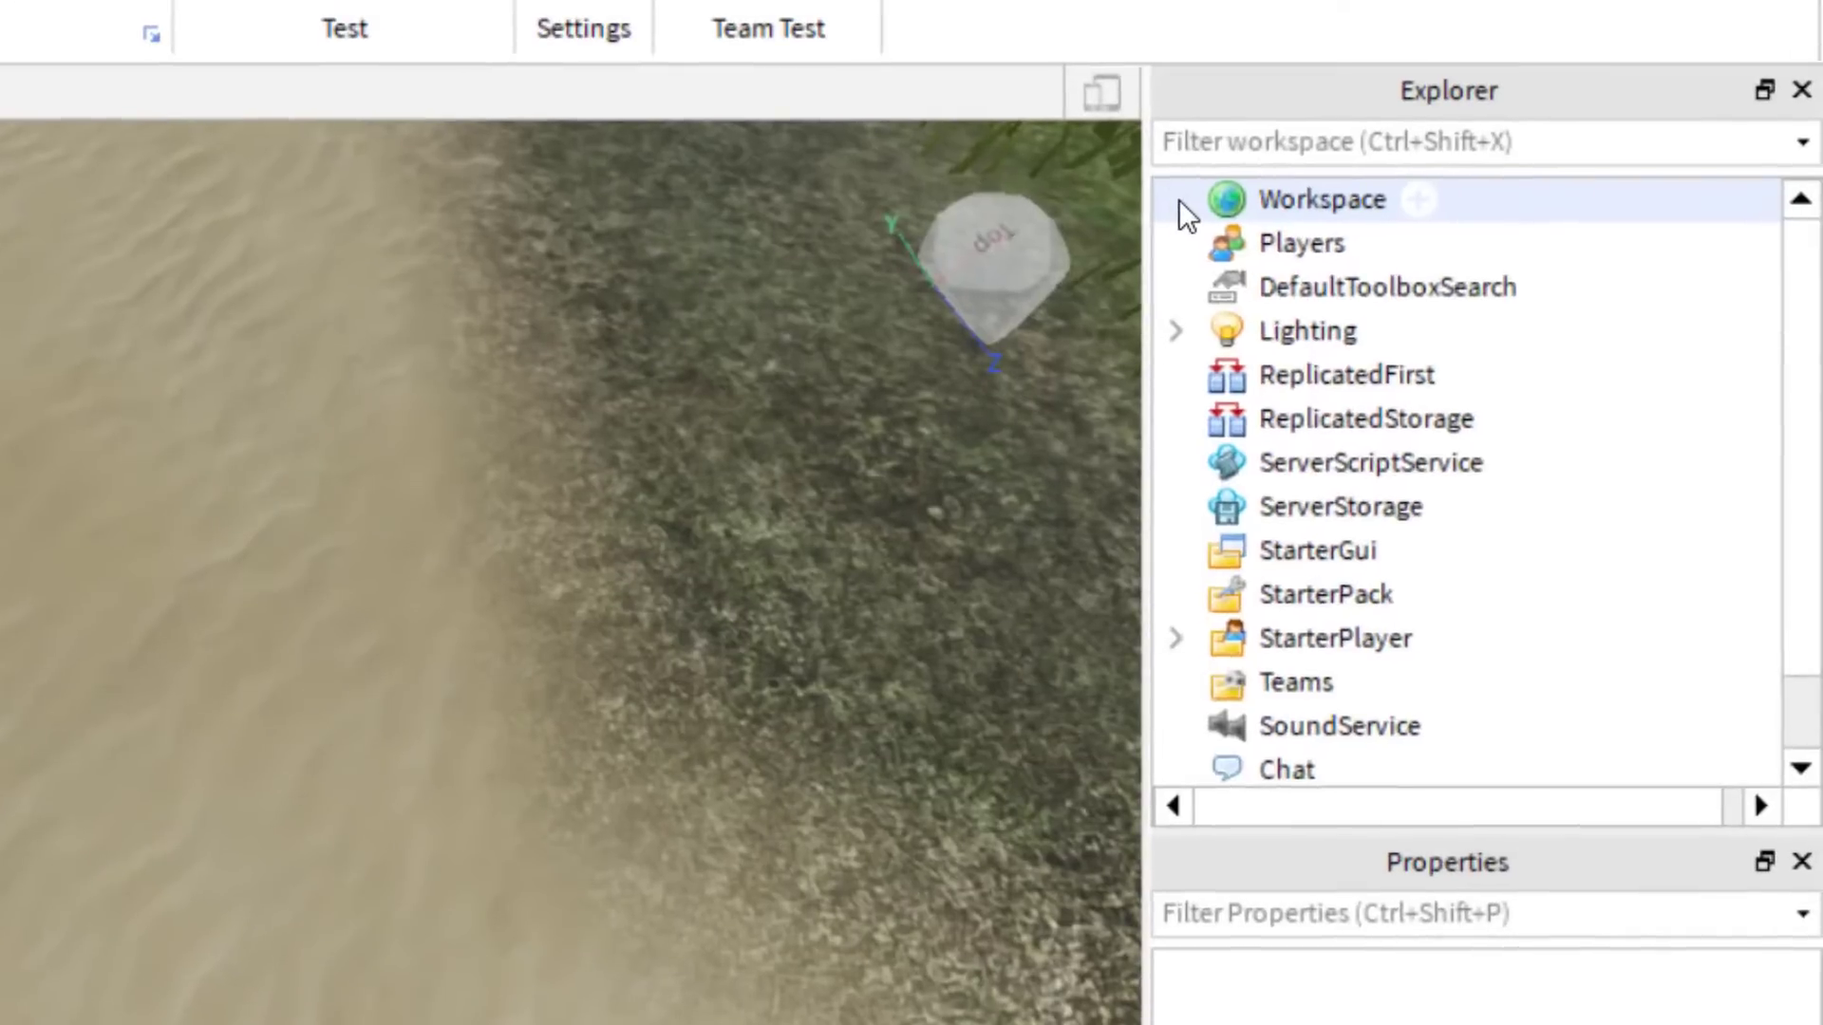
pyautogui.click(1177, 202)
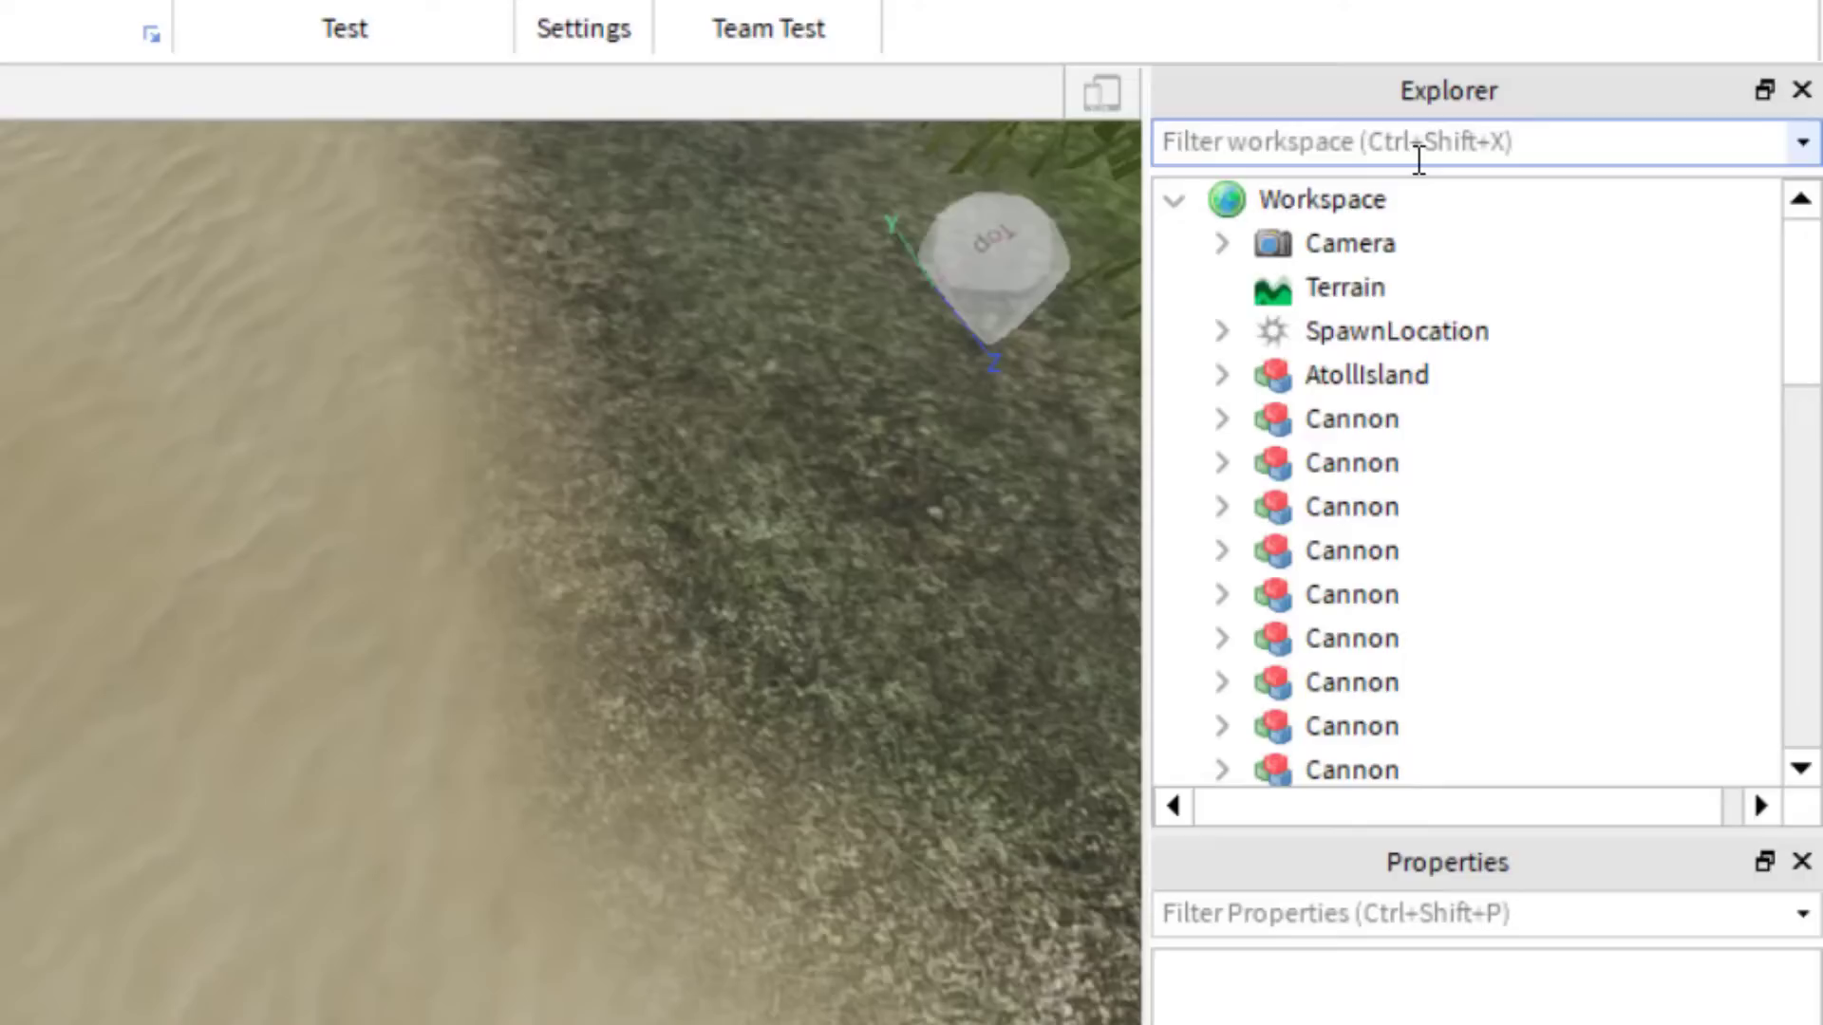
pyautogui.write('camer')
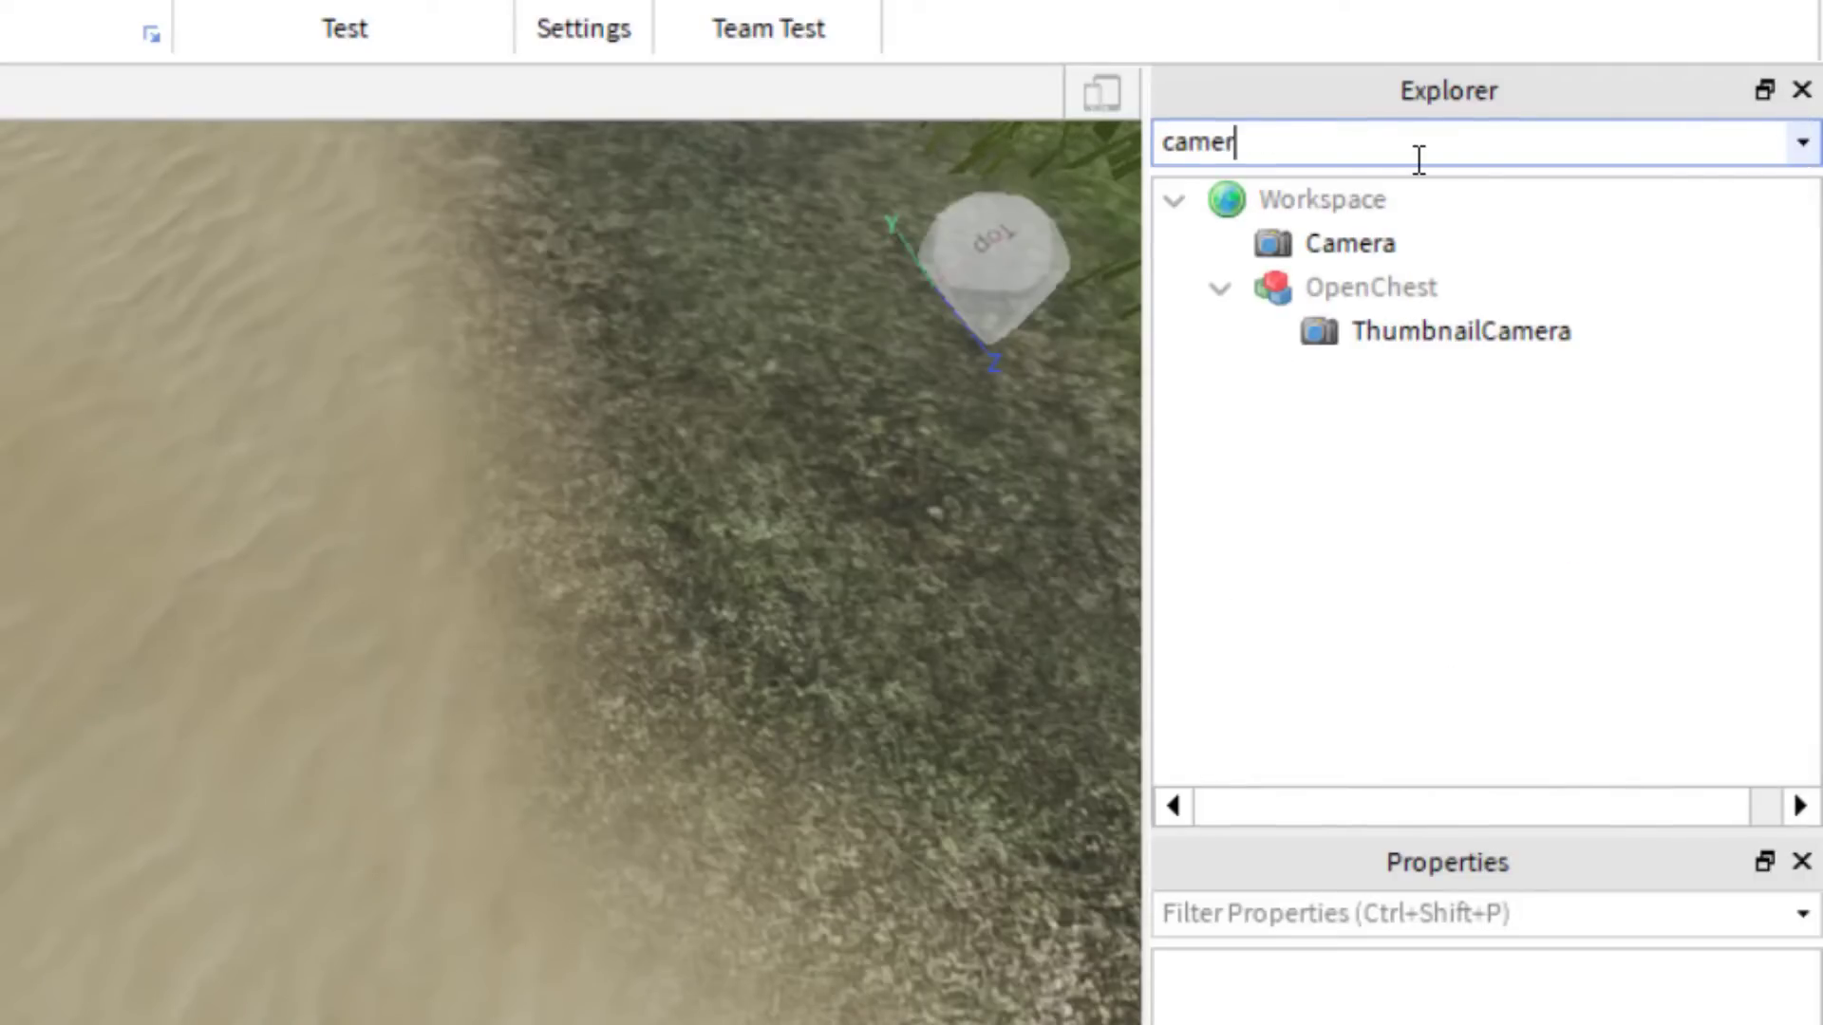
pyautogui.click(1332, 257)
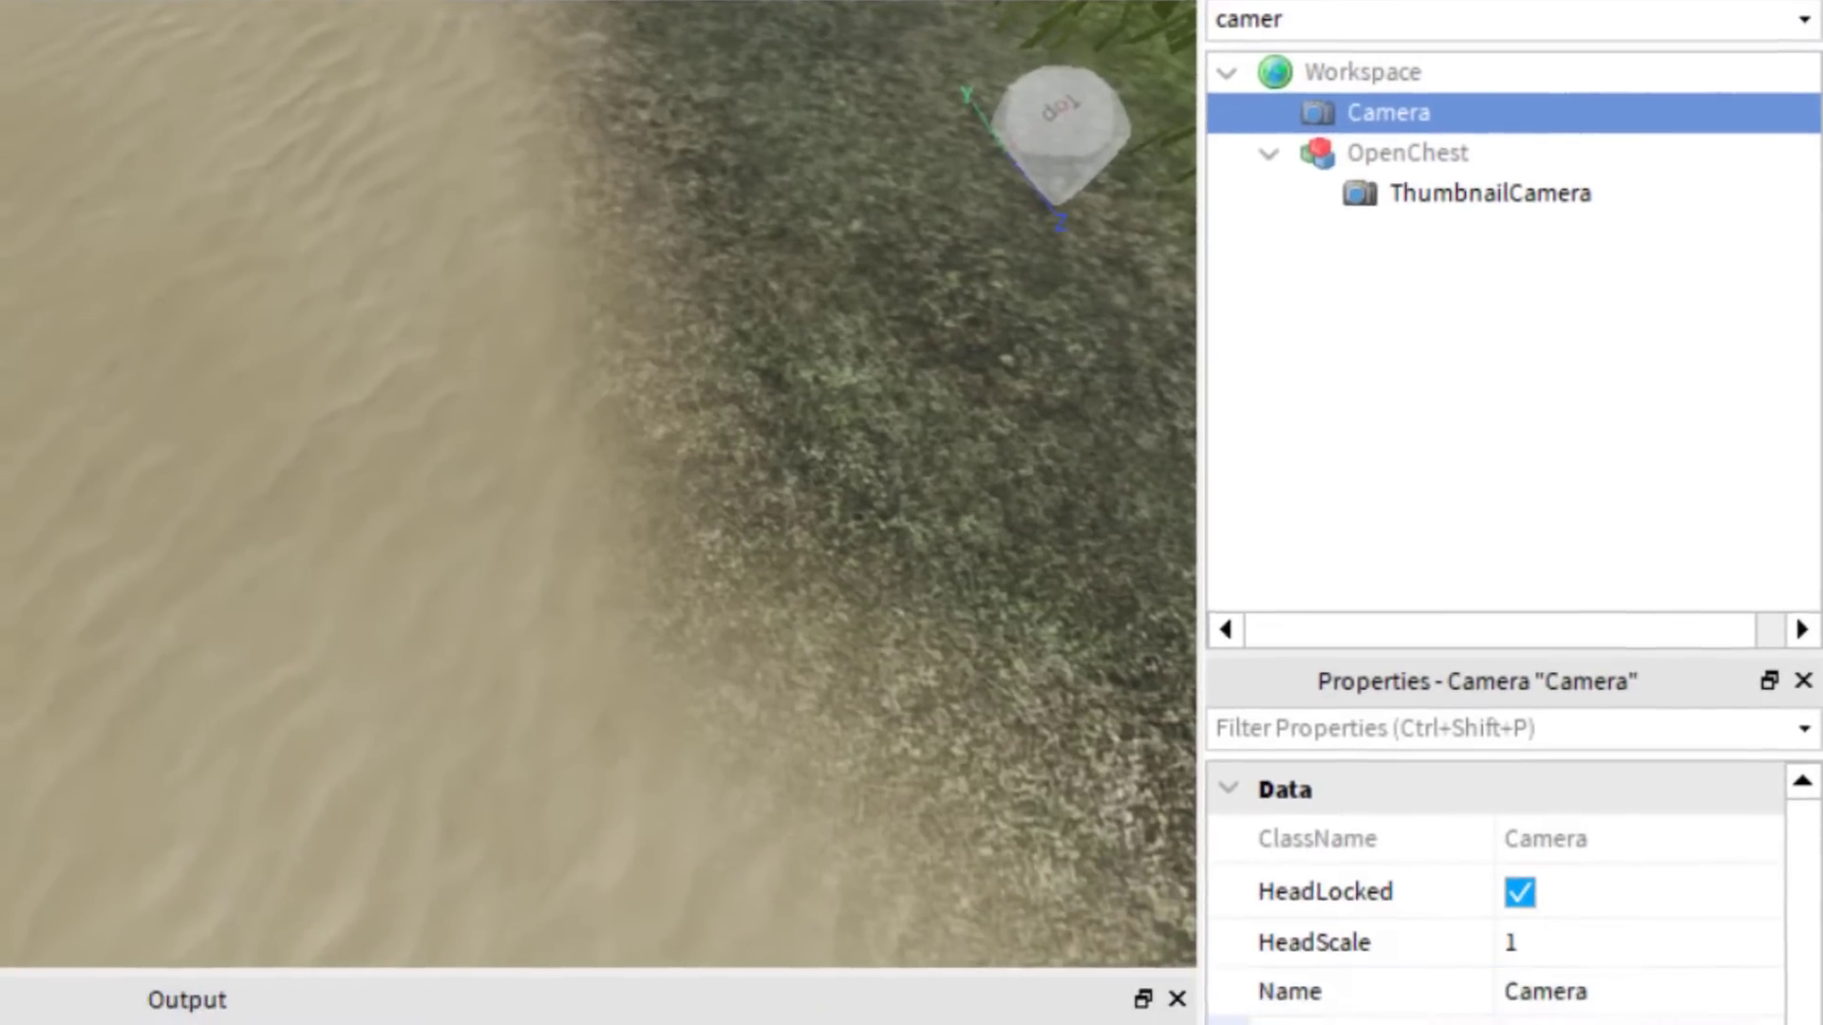
pyautogui.scroll(-2, 1496, 940)
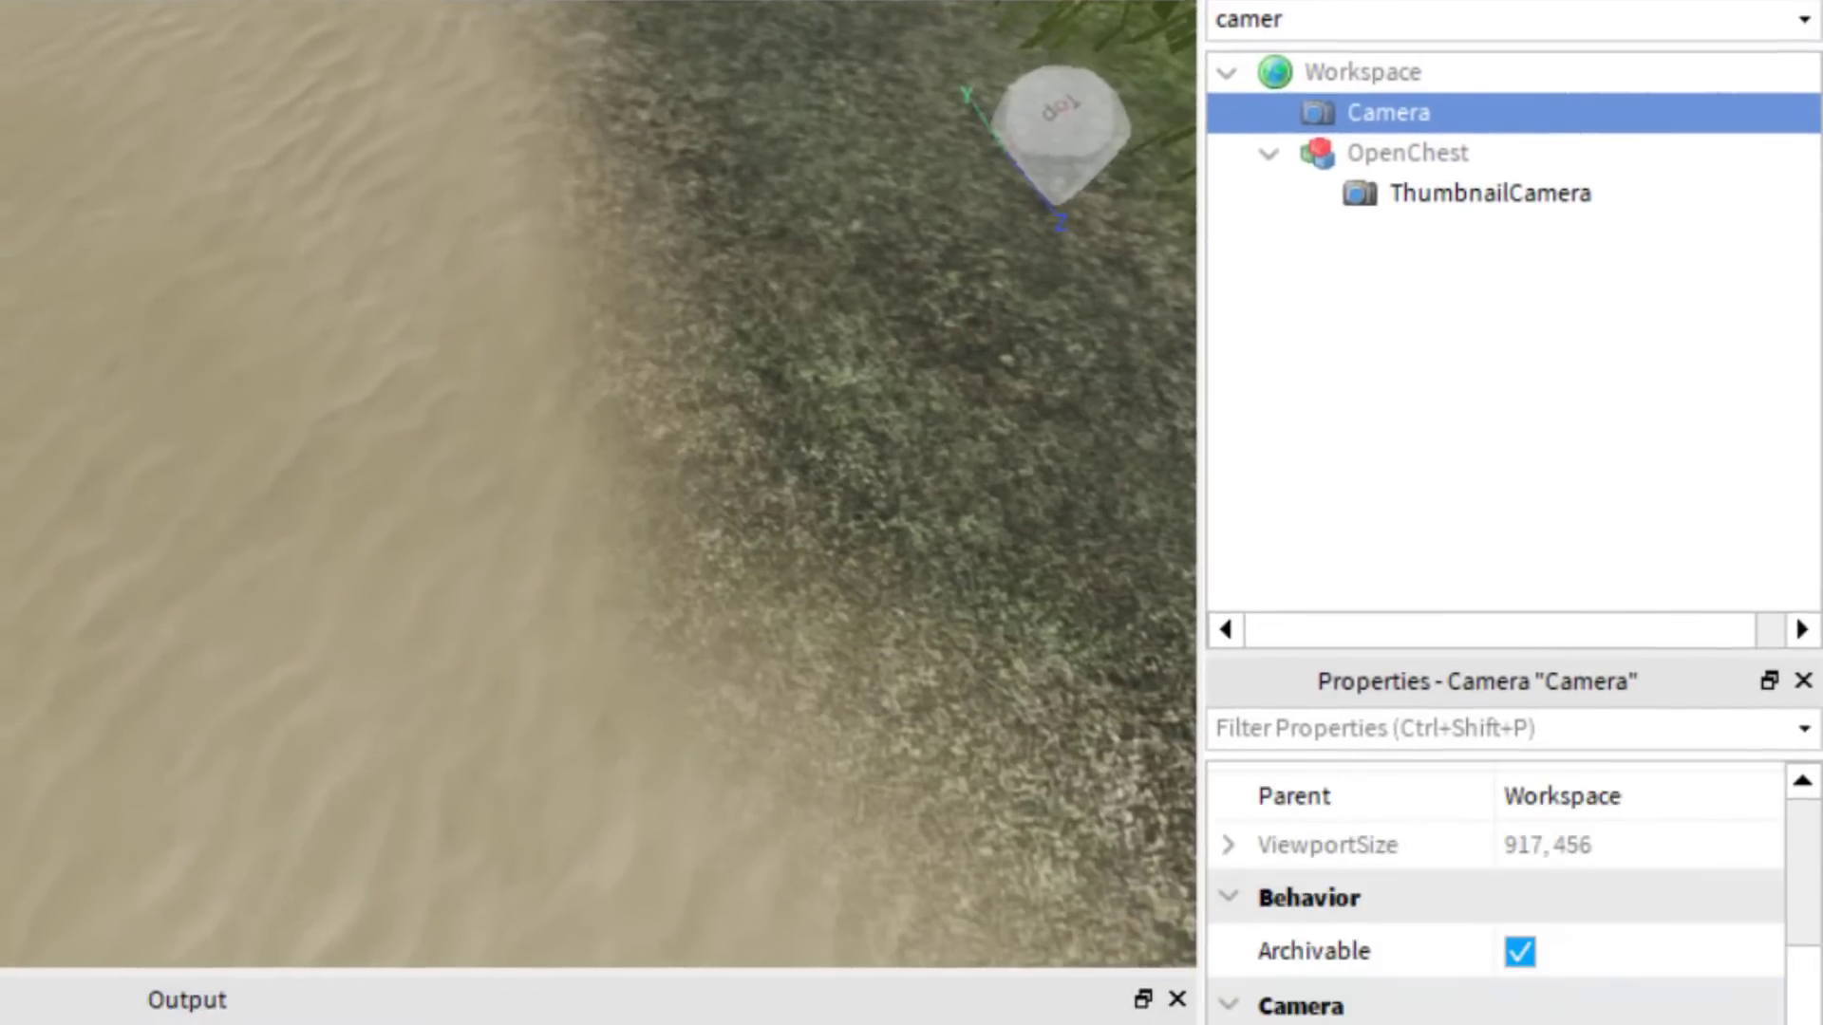
pyautogui.scroll(2, 1496, 883)
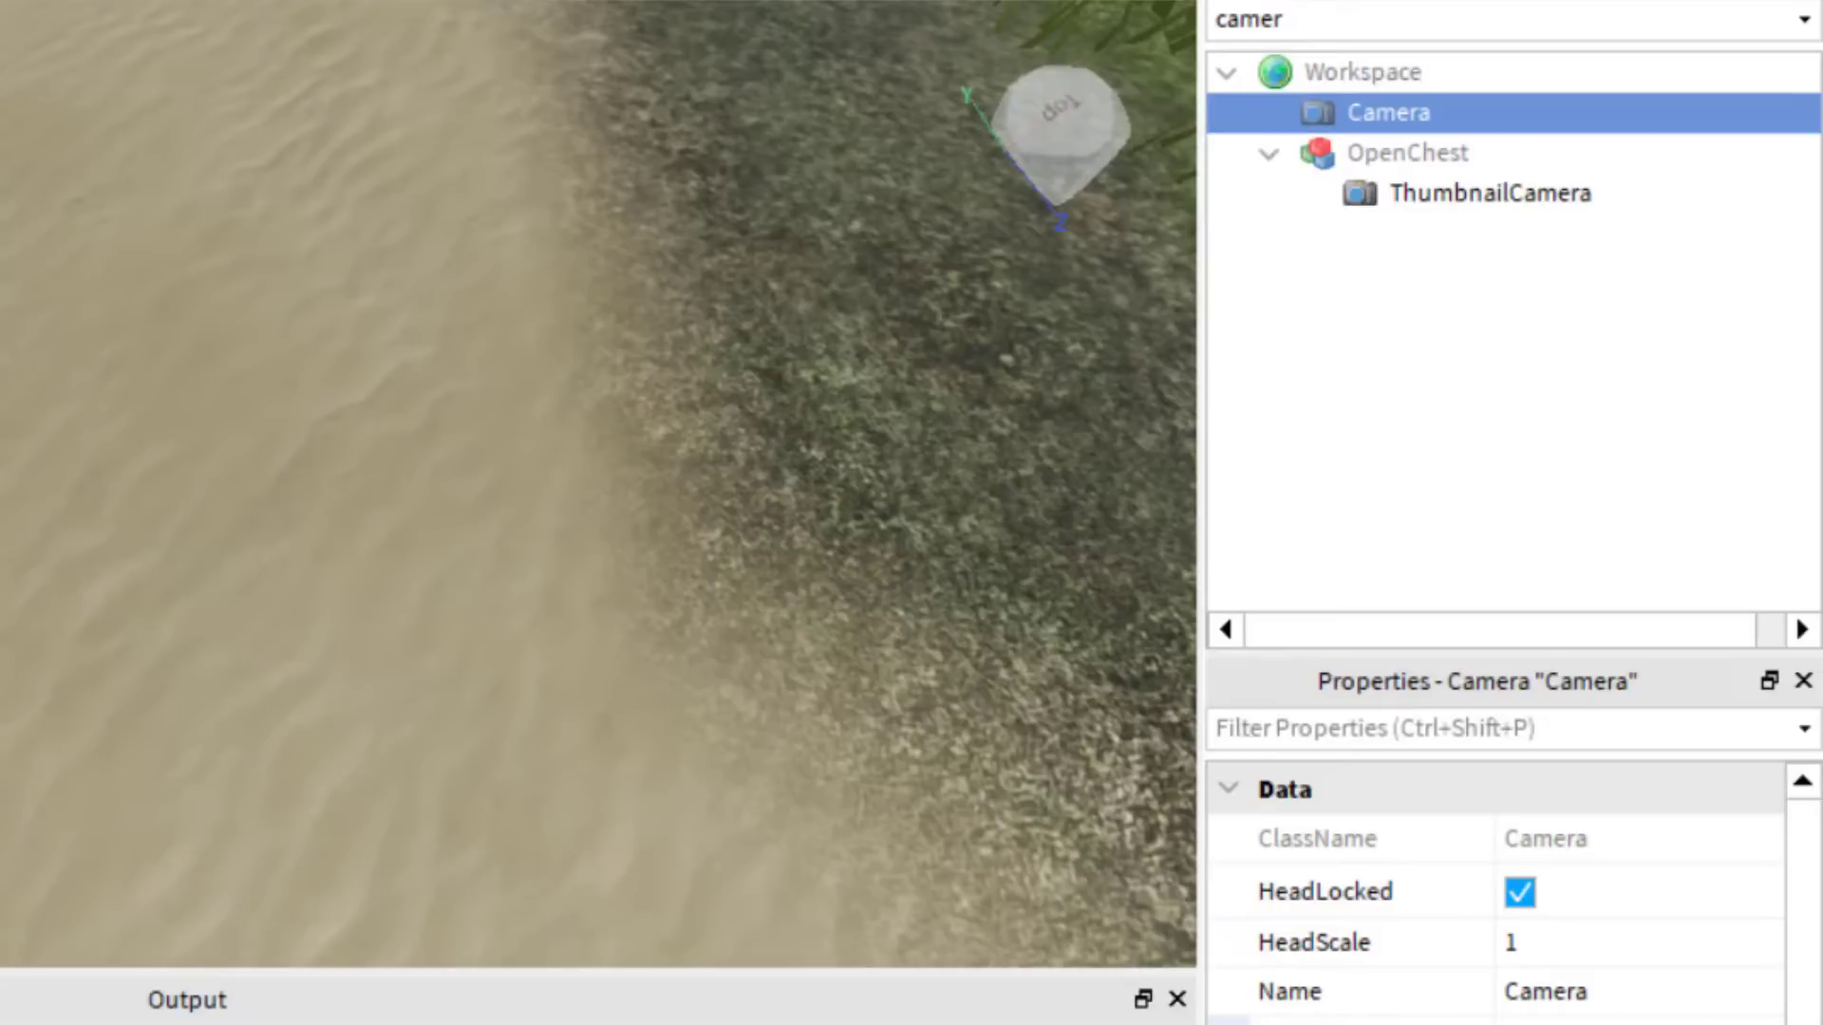
# Delete the Workspace Camera, orbit the reset view toward the volcano island, then briefly play-test
pyautogui.rightClick(1399, 110)
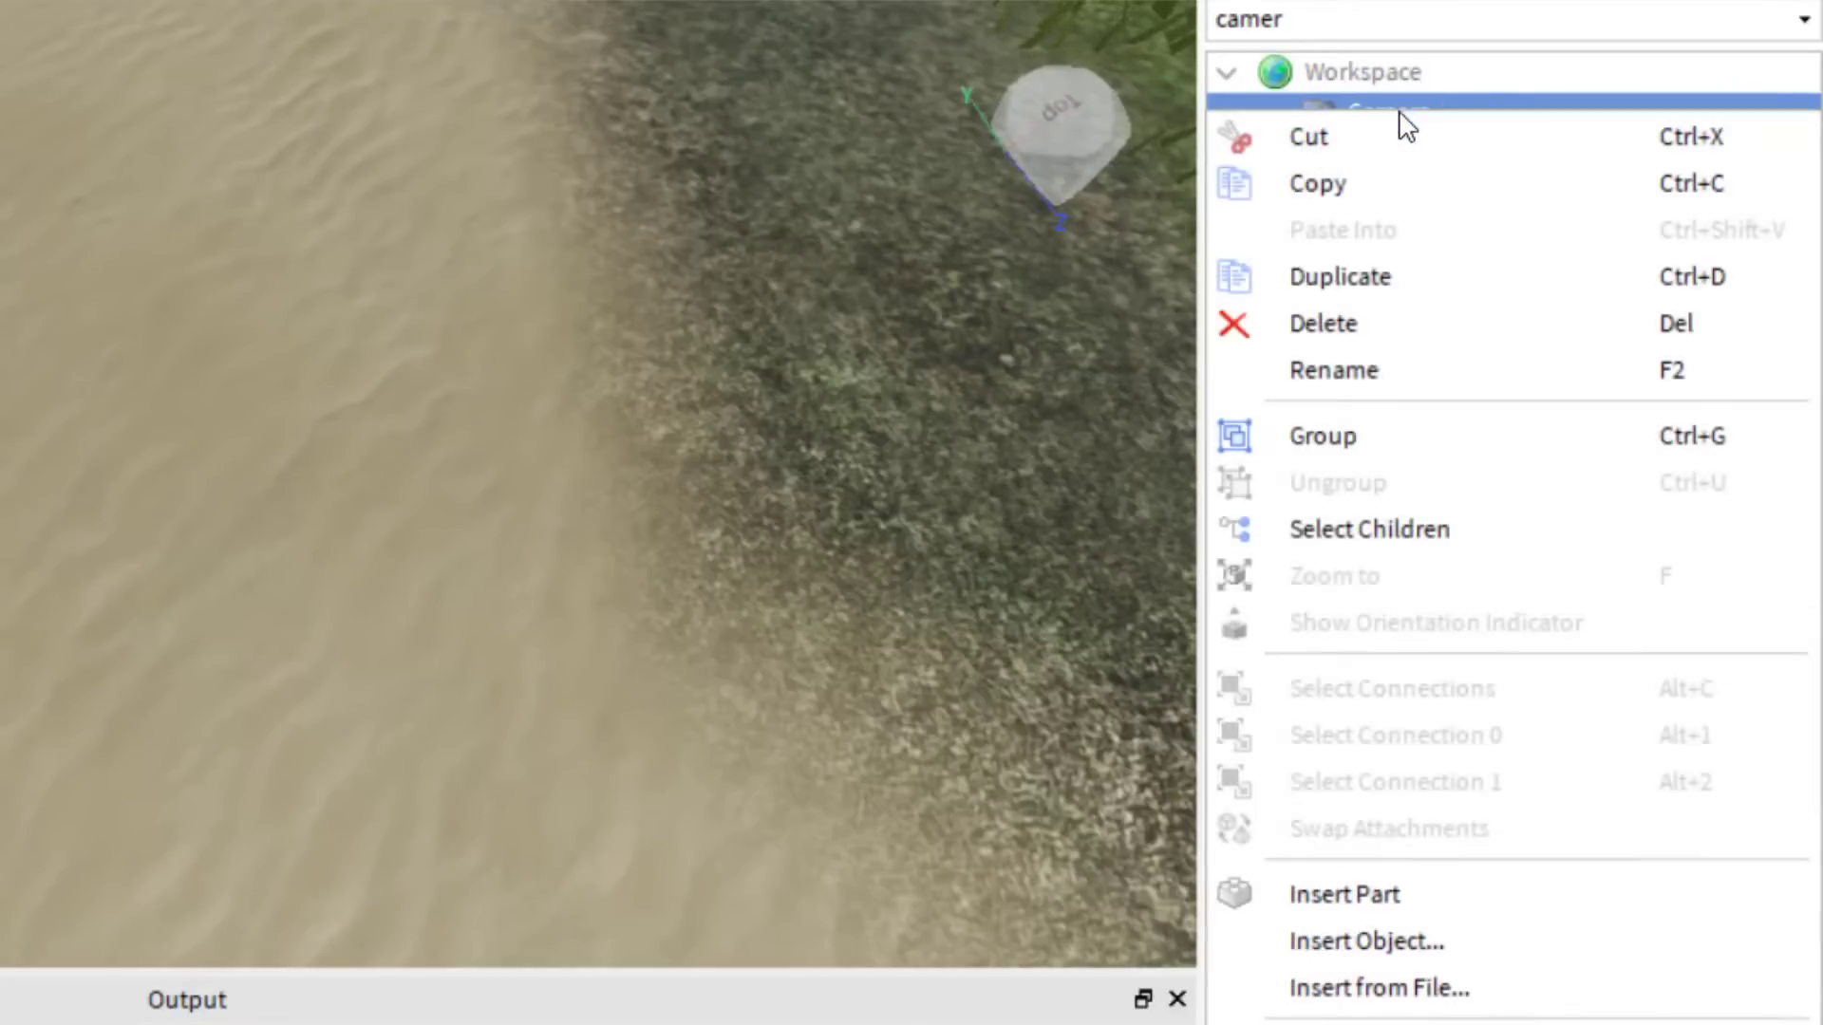
pyautogui.click(1384, 328)
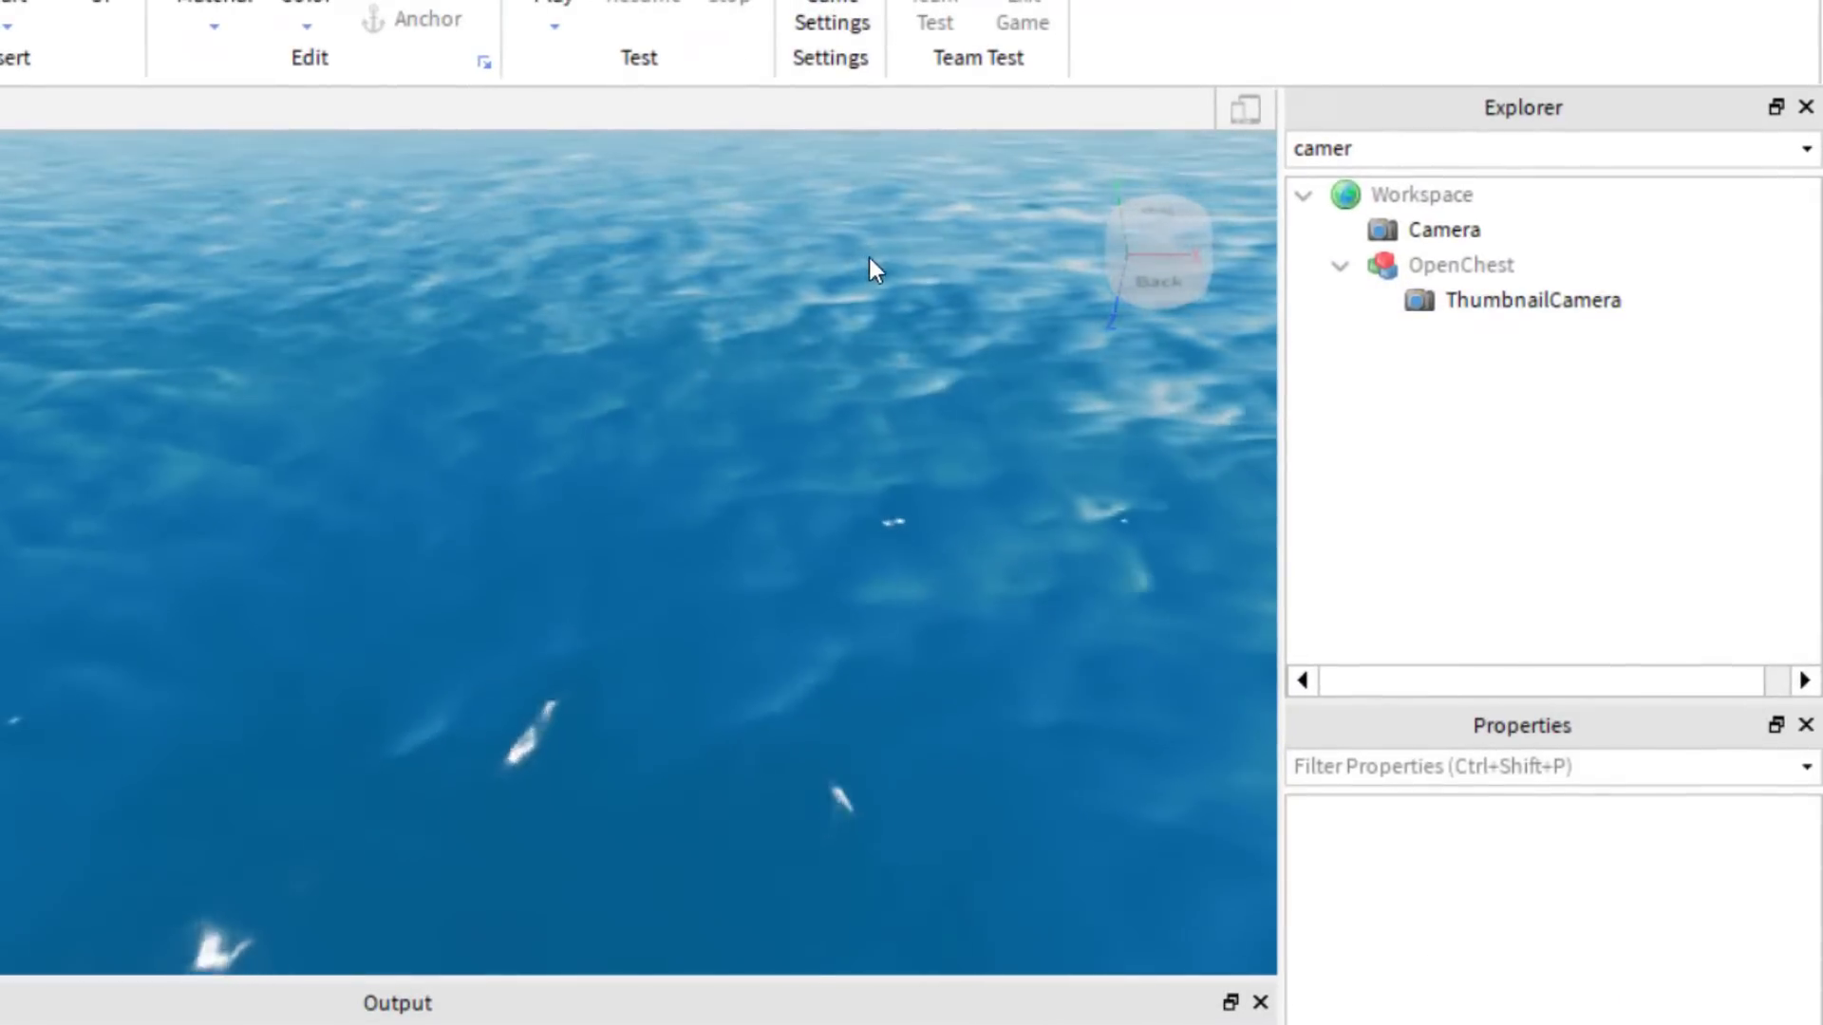
pyautogui.moveTo(867, 270); pyautogui.dragTo(912, 289, button='right')
pyautogui.moveTo(108, 372); pyautogui.dragTo(176, 525, button='right')
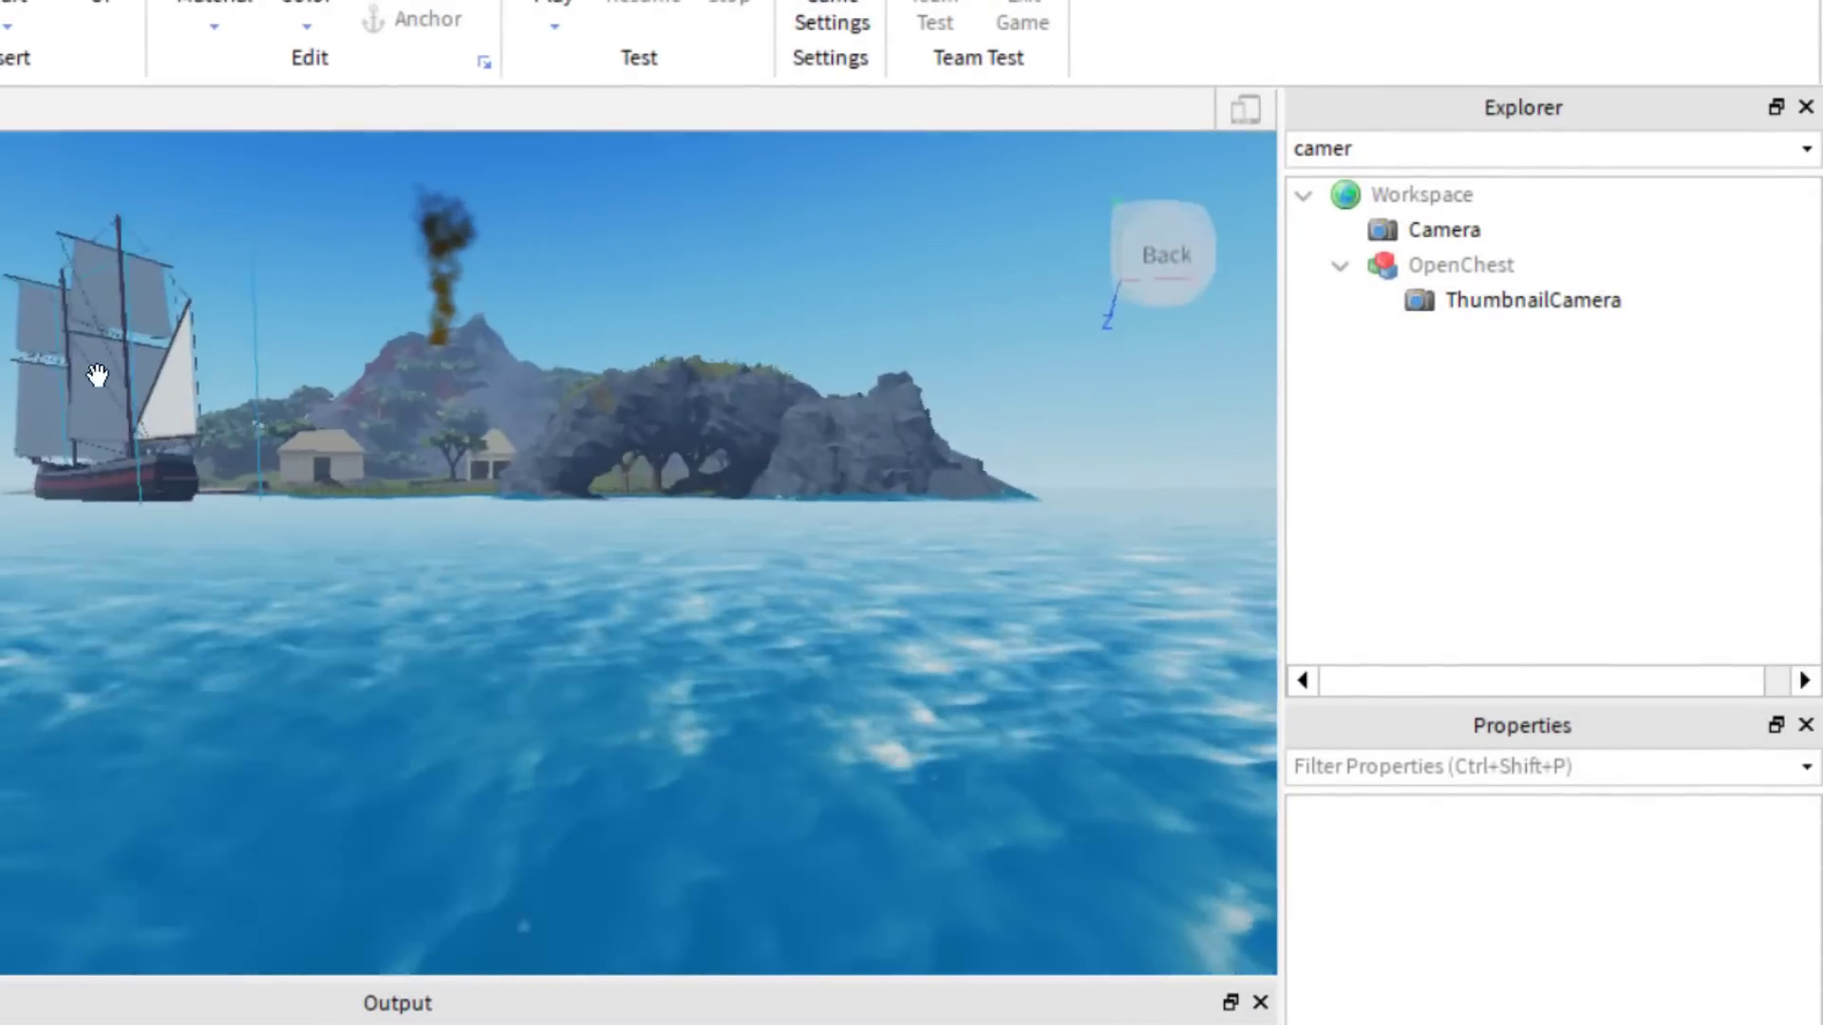
pyautogui.press('w')
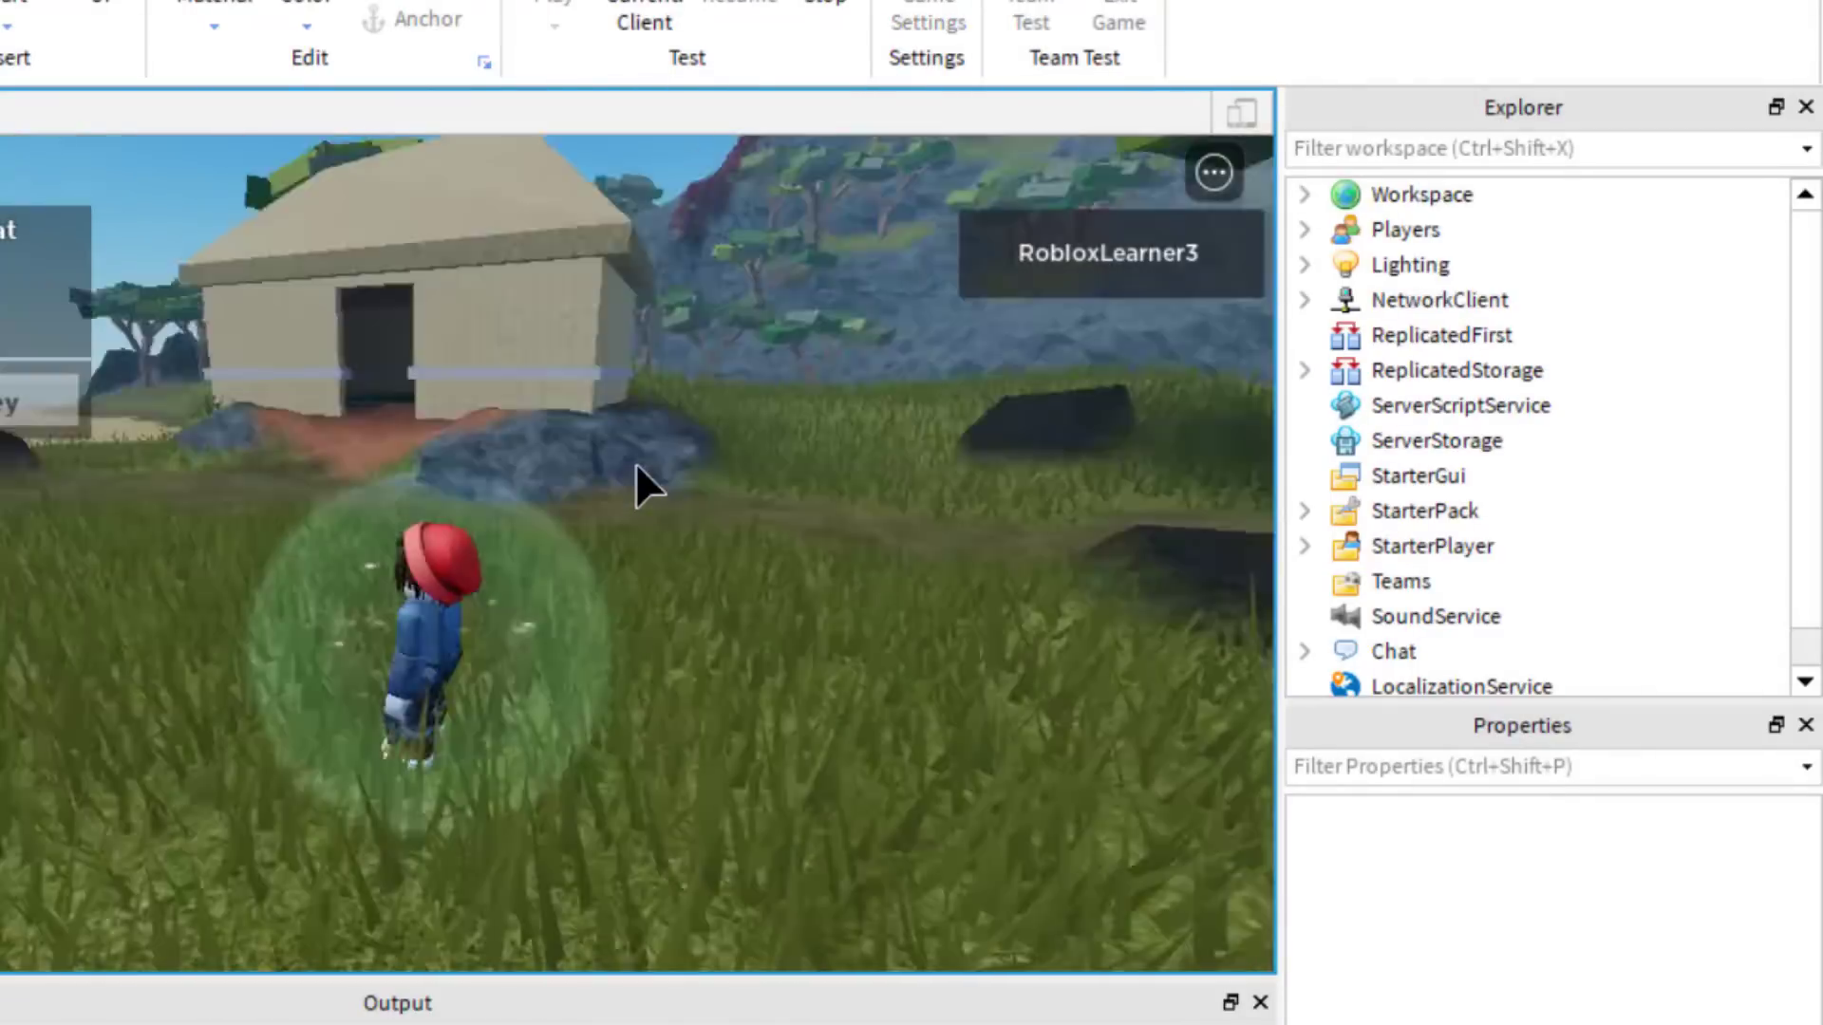
pyautogui.moveTo(635, 464); pyautogui.dragTo(562, 378, button='right')
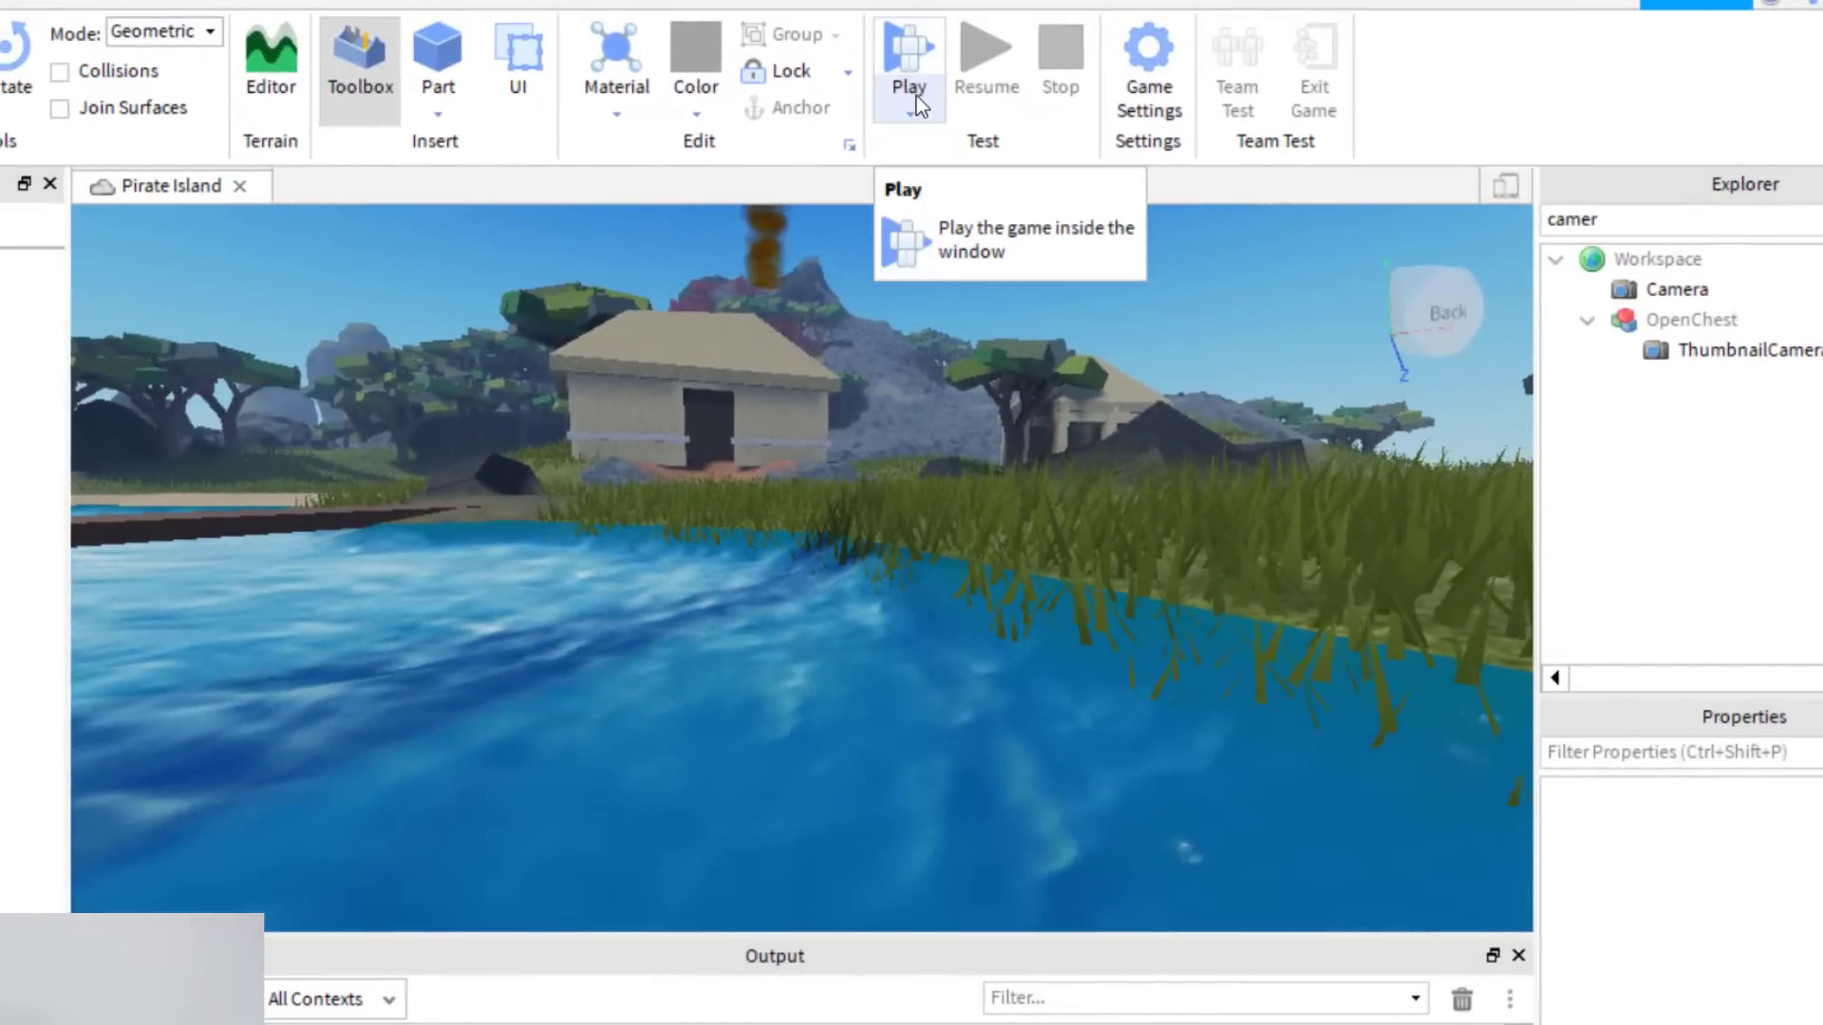
# Start a play test and open the in-game Settings to check Camera Mode is Follow
pyautogui.click(911, 67)
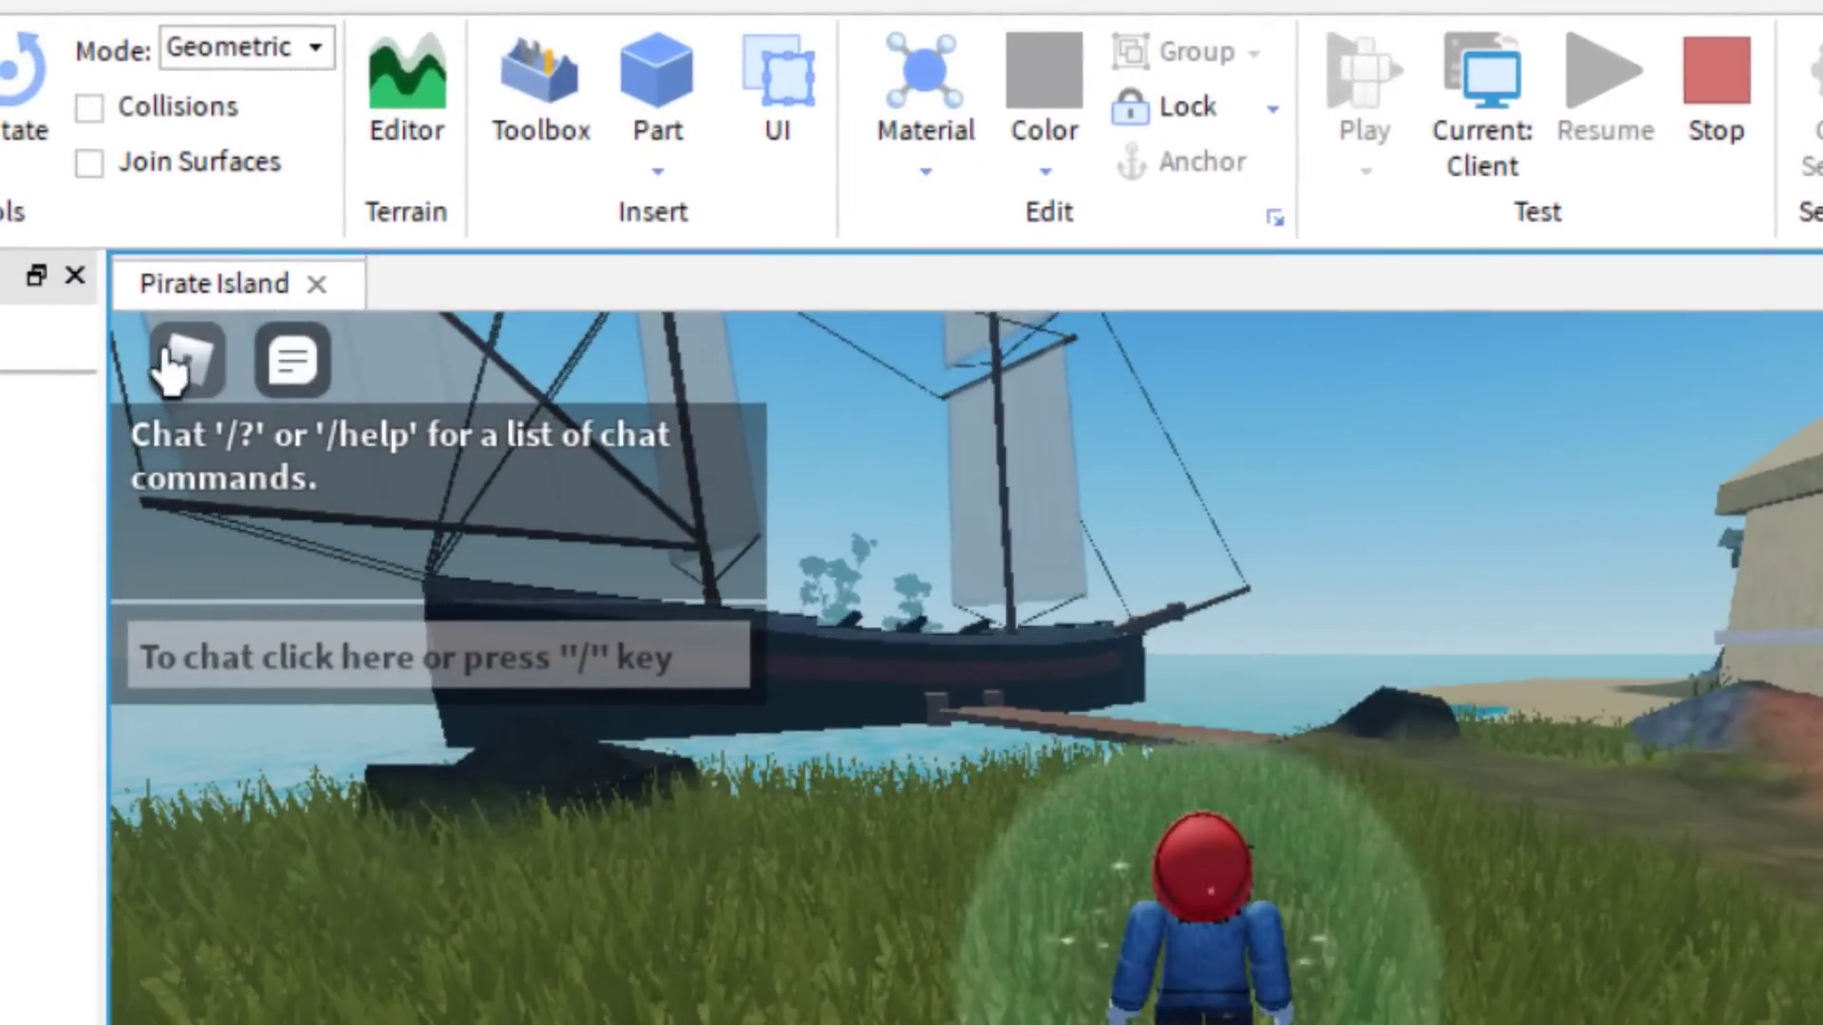
pyautogui.click(182, 368)
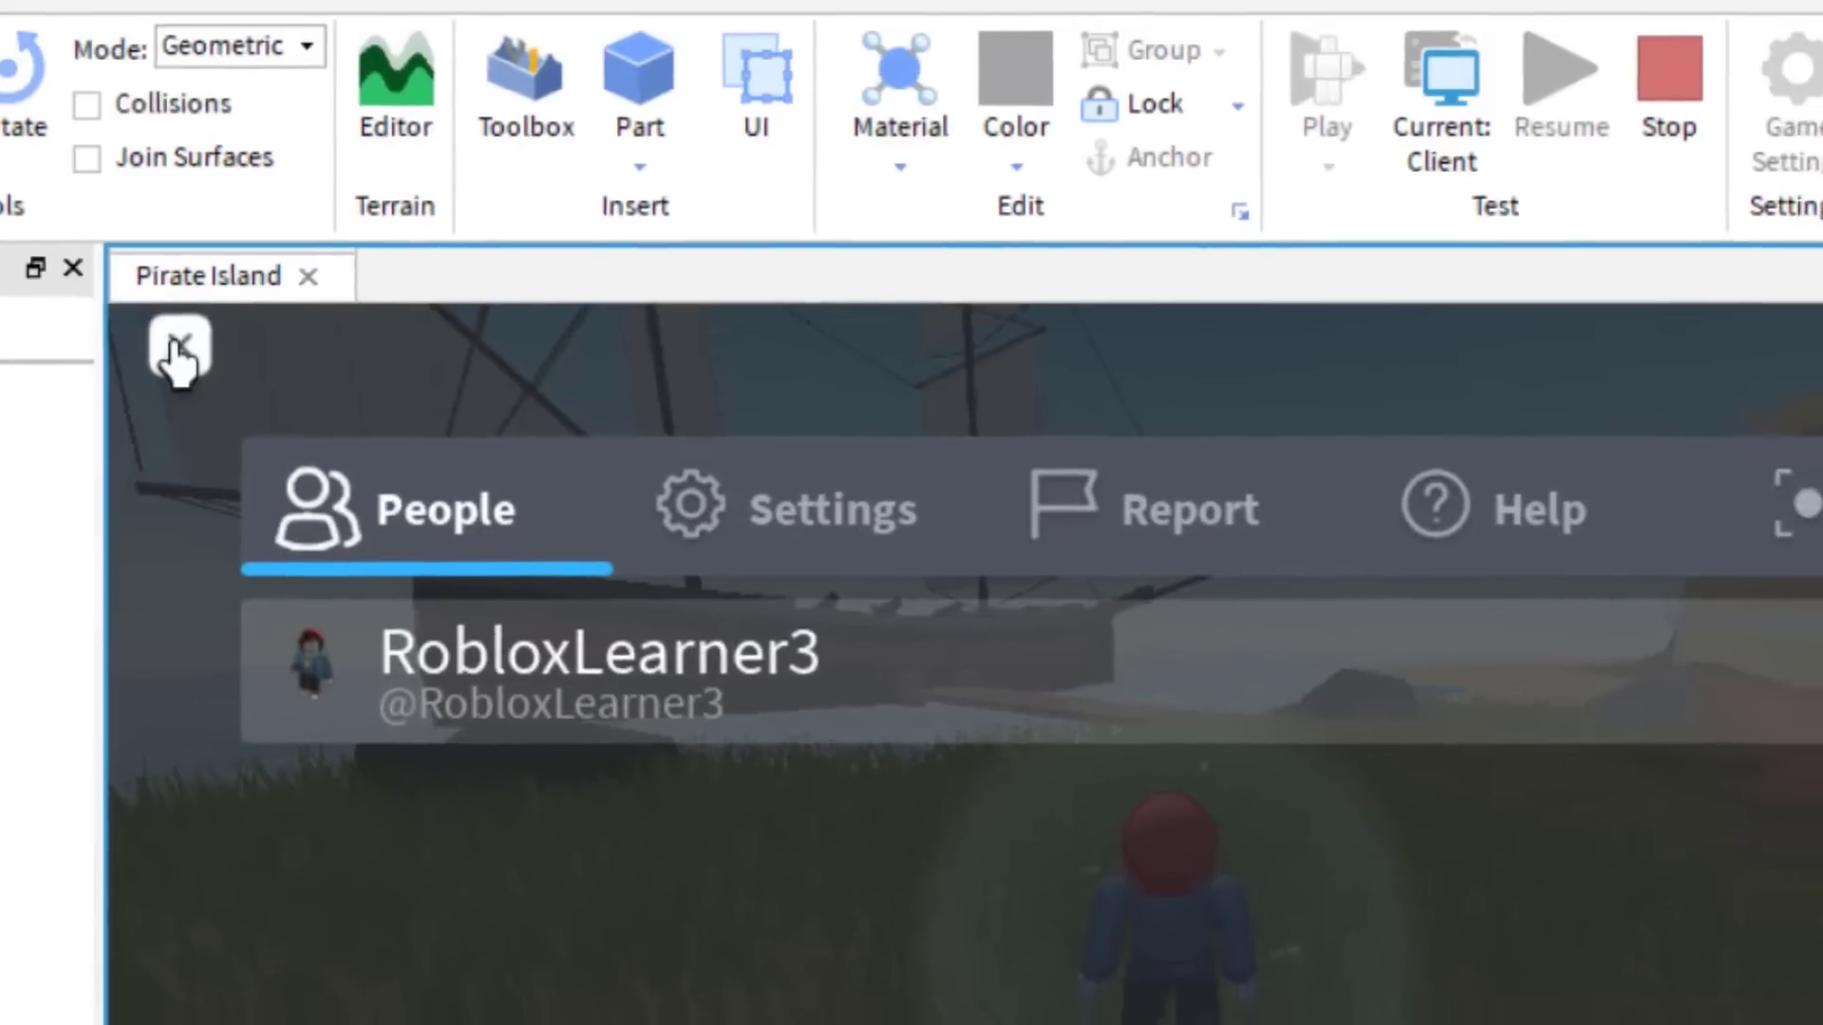
pyautogui.click(724, 456)
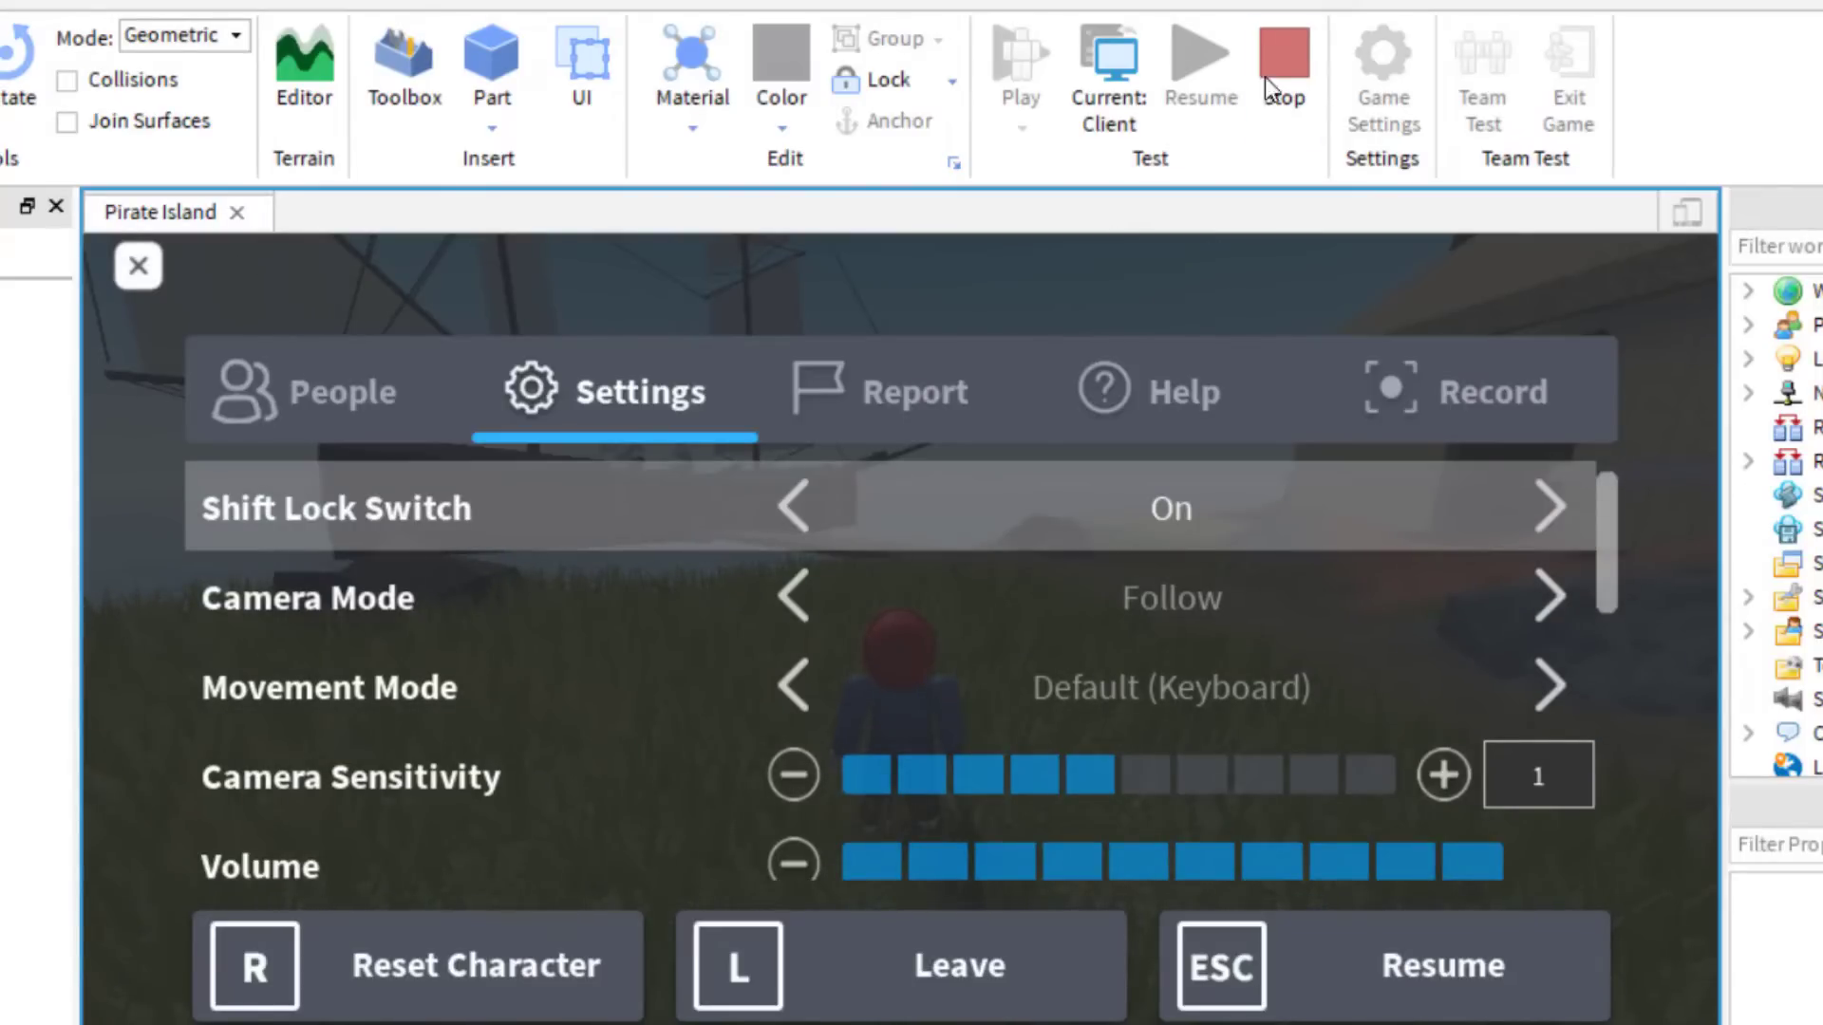
# Resume play, run the avatar toward the house with W, A and D, then stop
pyautogui.press('Escape')
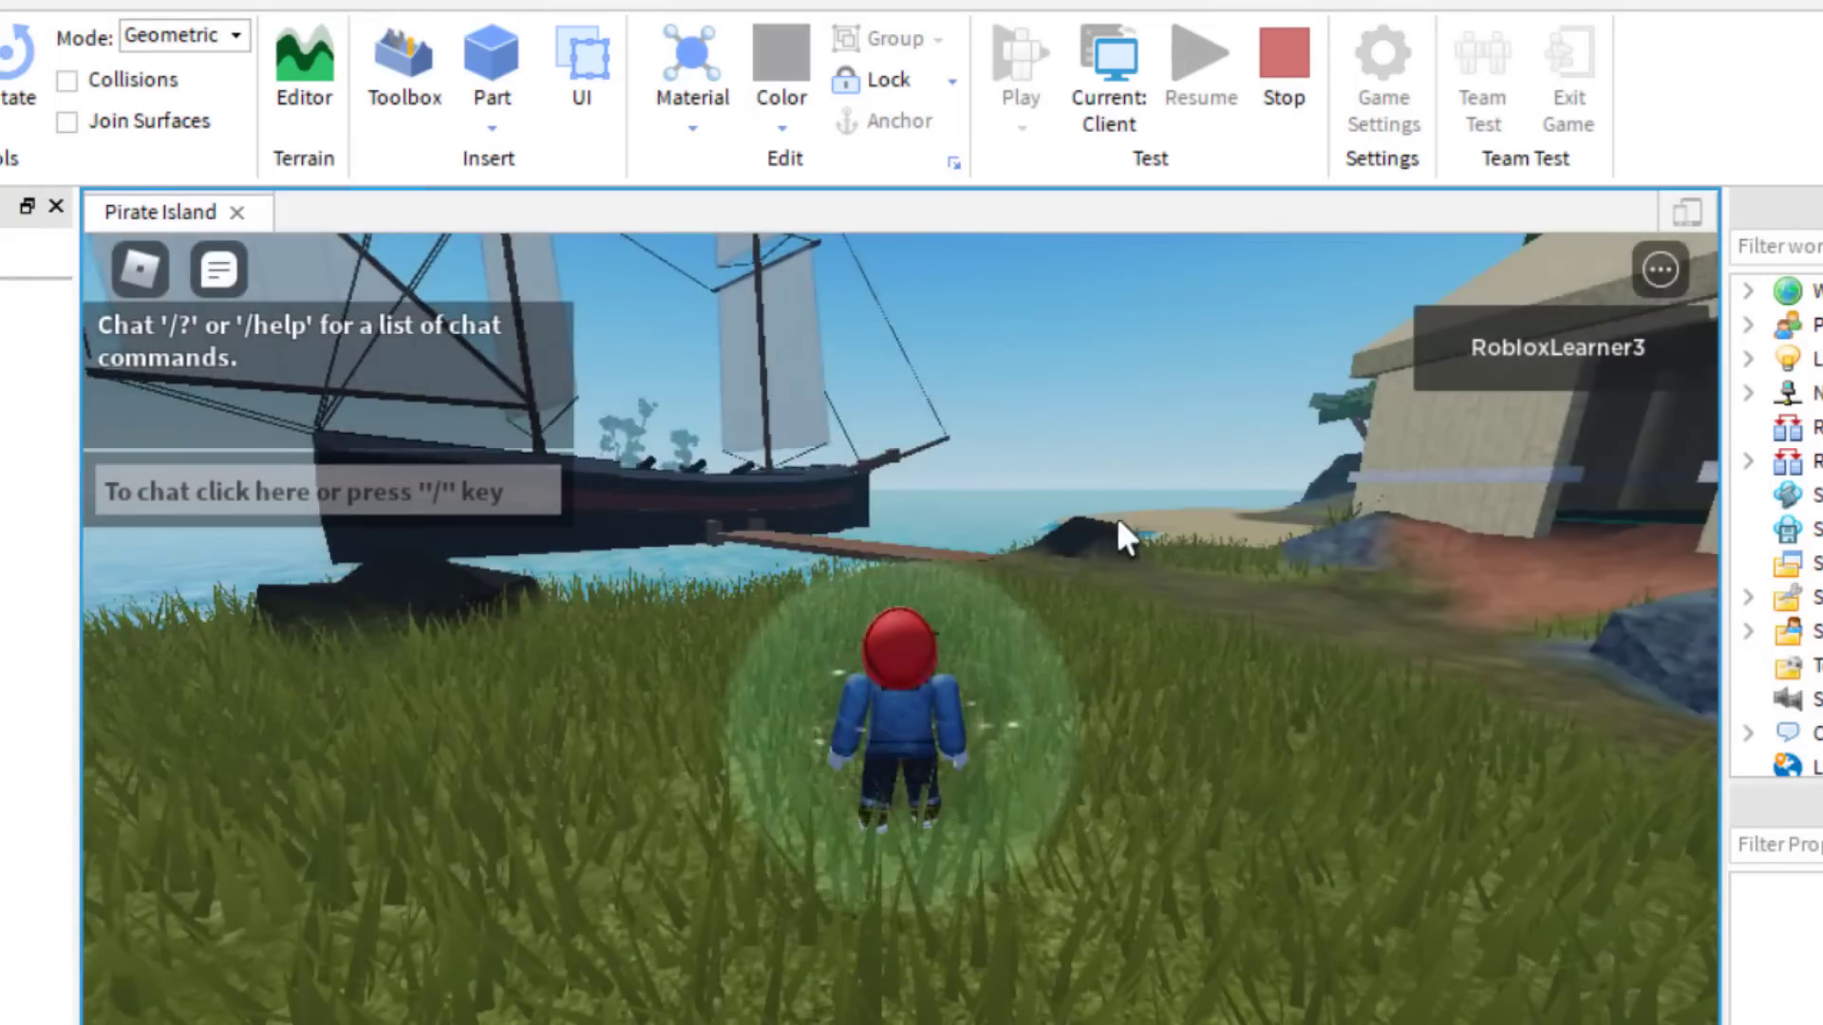
pyautogui.press('w')
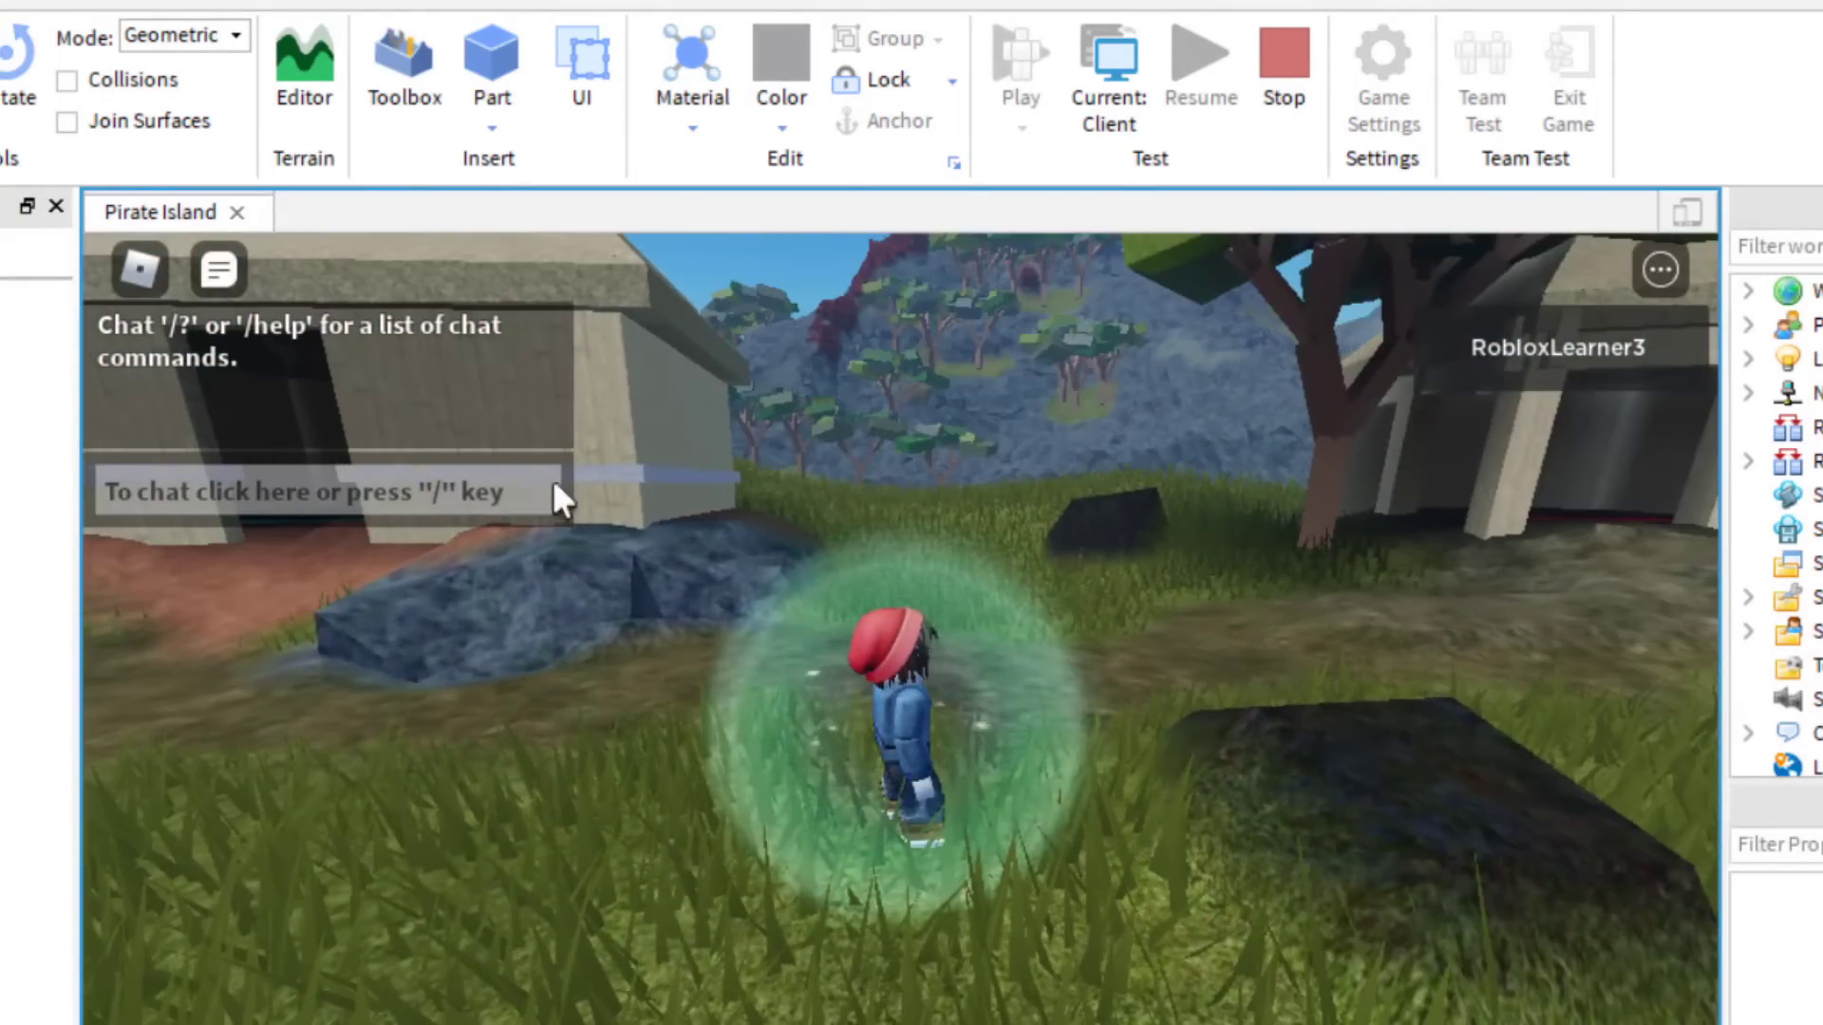
pyautogui.press('a')
pyautogui.press('d')
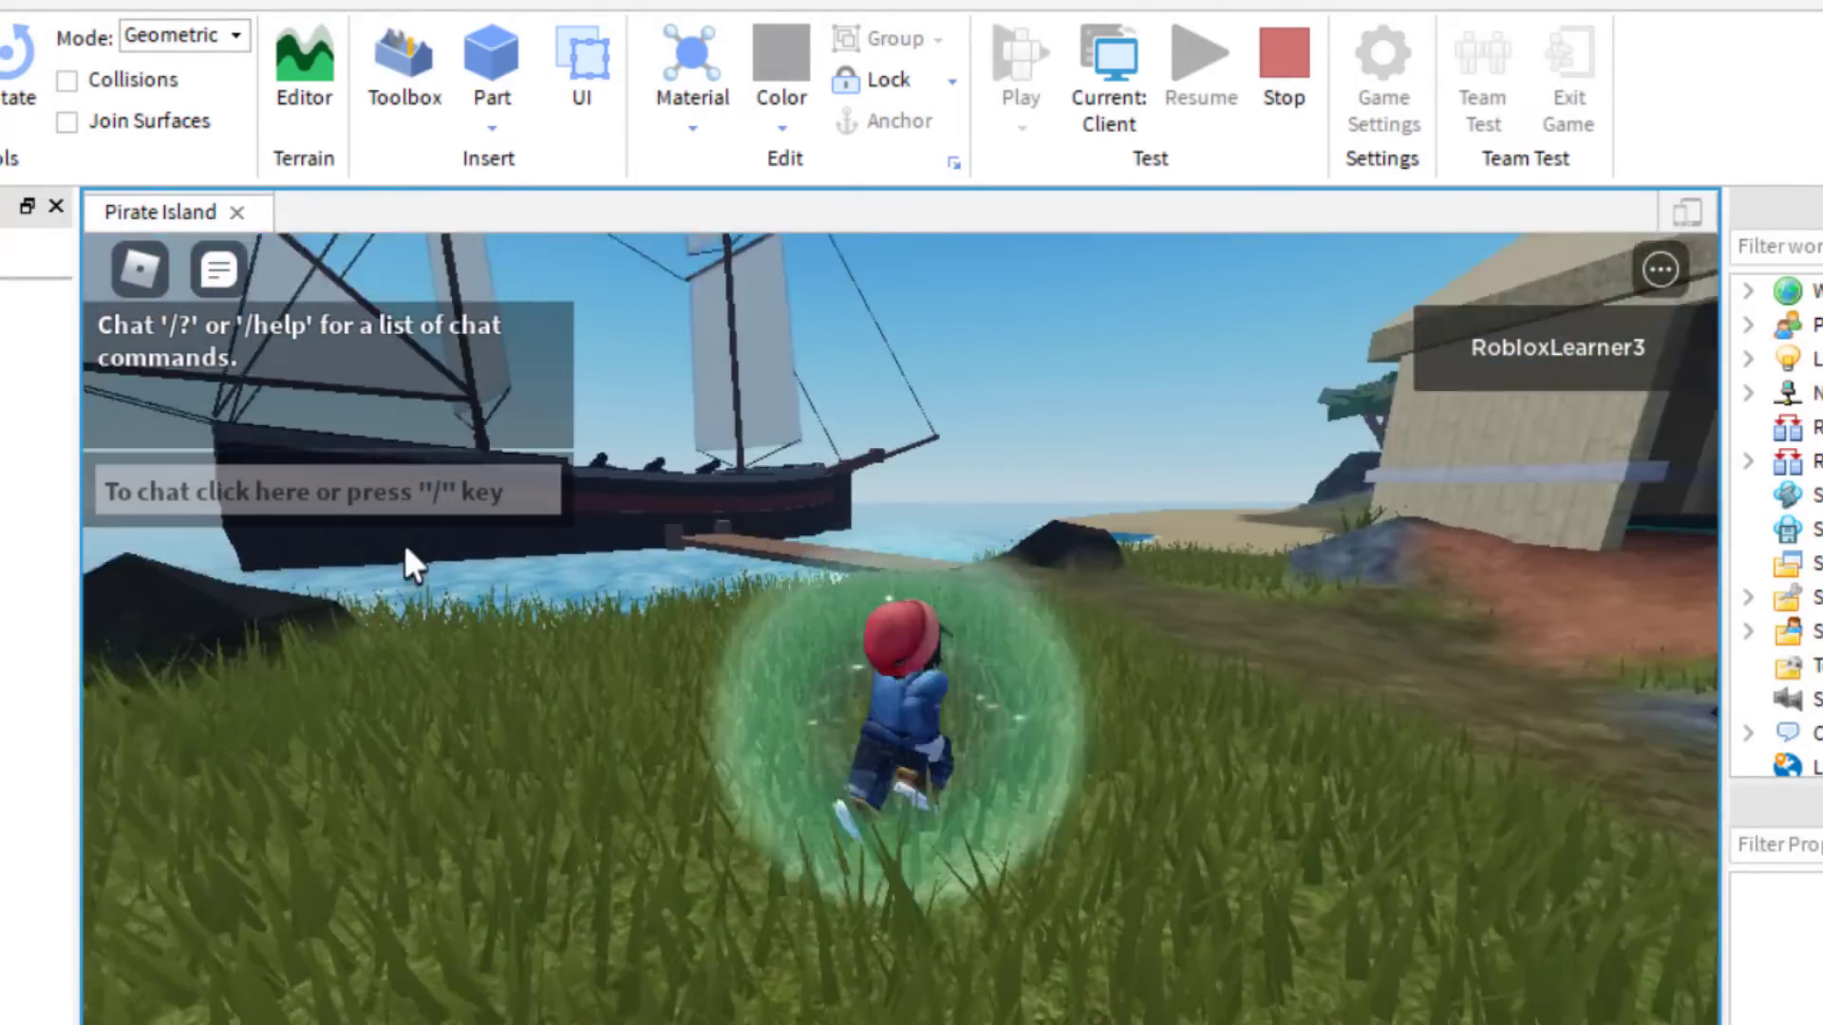
pyautogui.press('a')
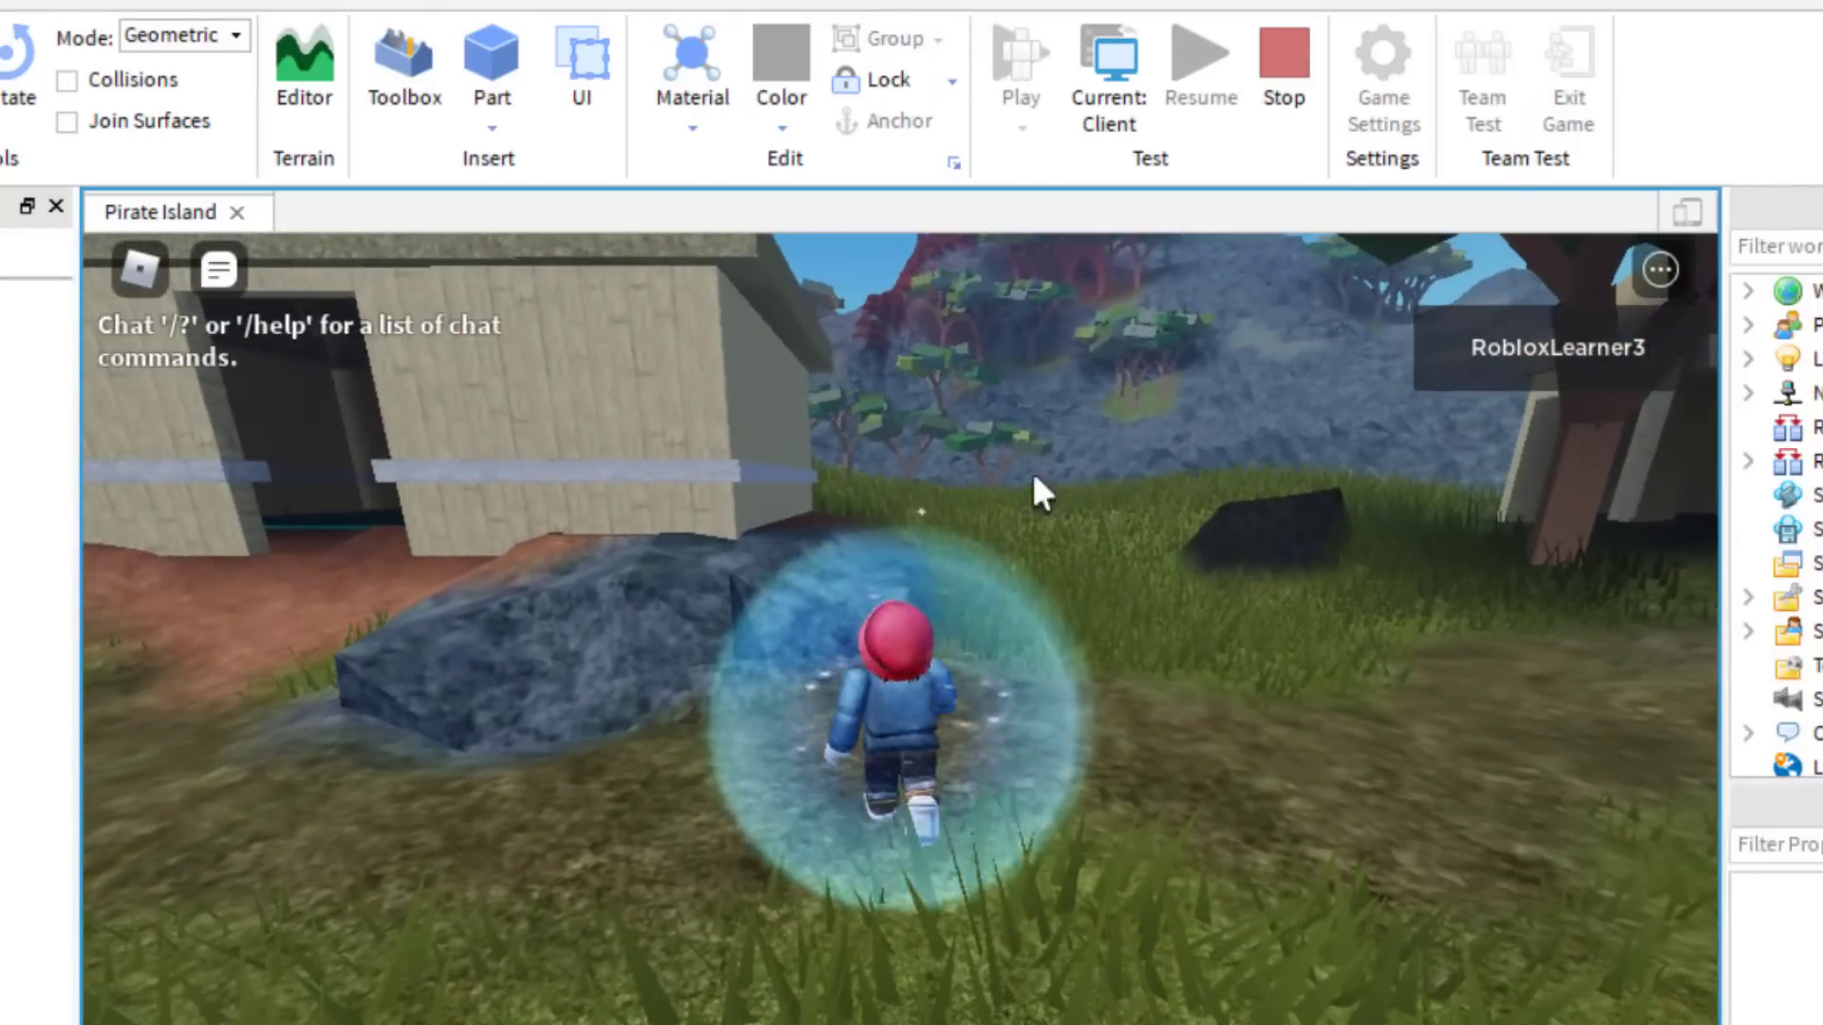
pyautogui.click(1280, 73)
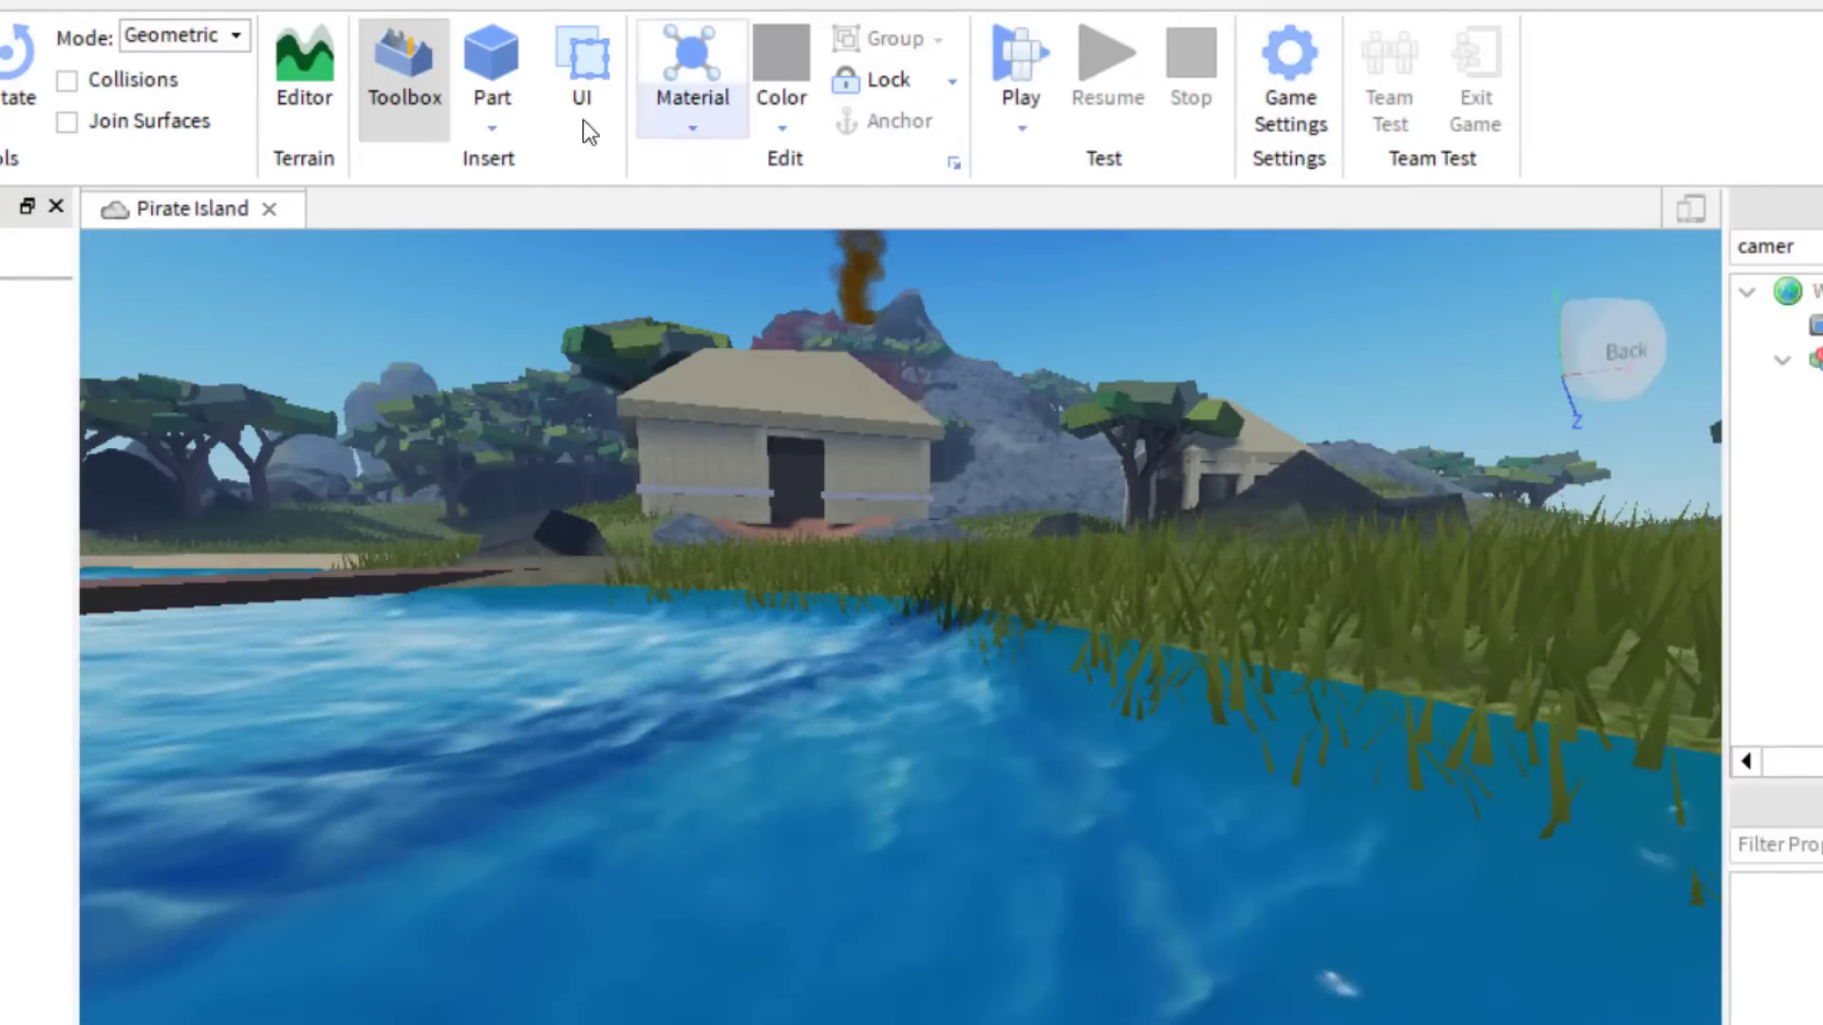
# Start a new playtest and set the in-game Camera Mode to CameraToggle
pyautogui.click(1017, 94)
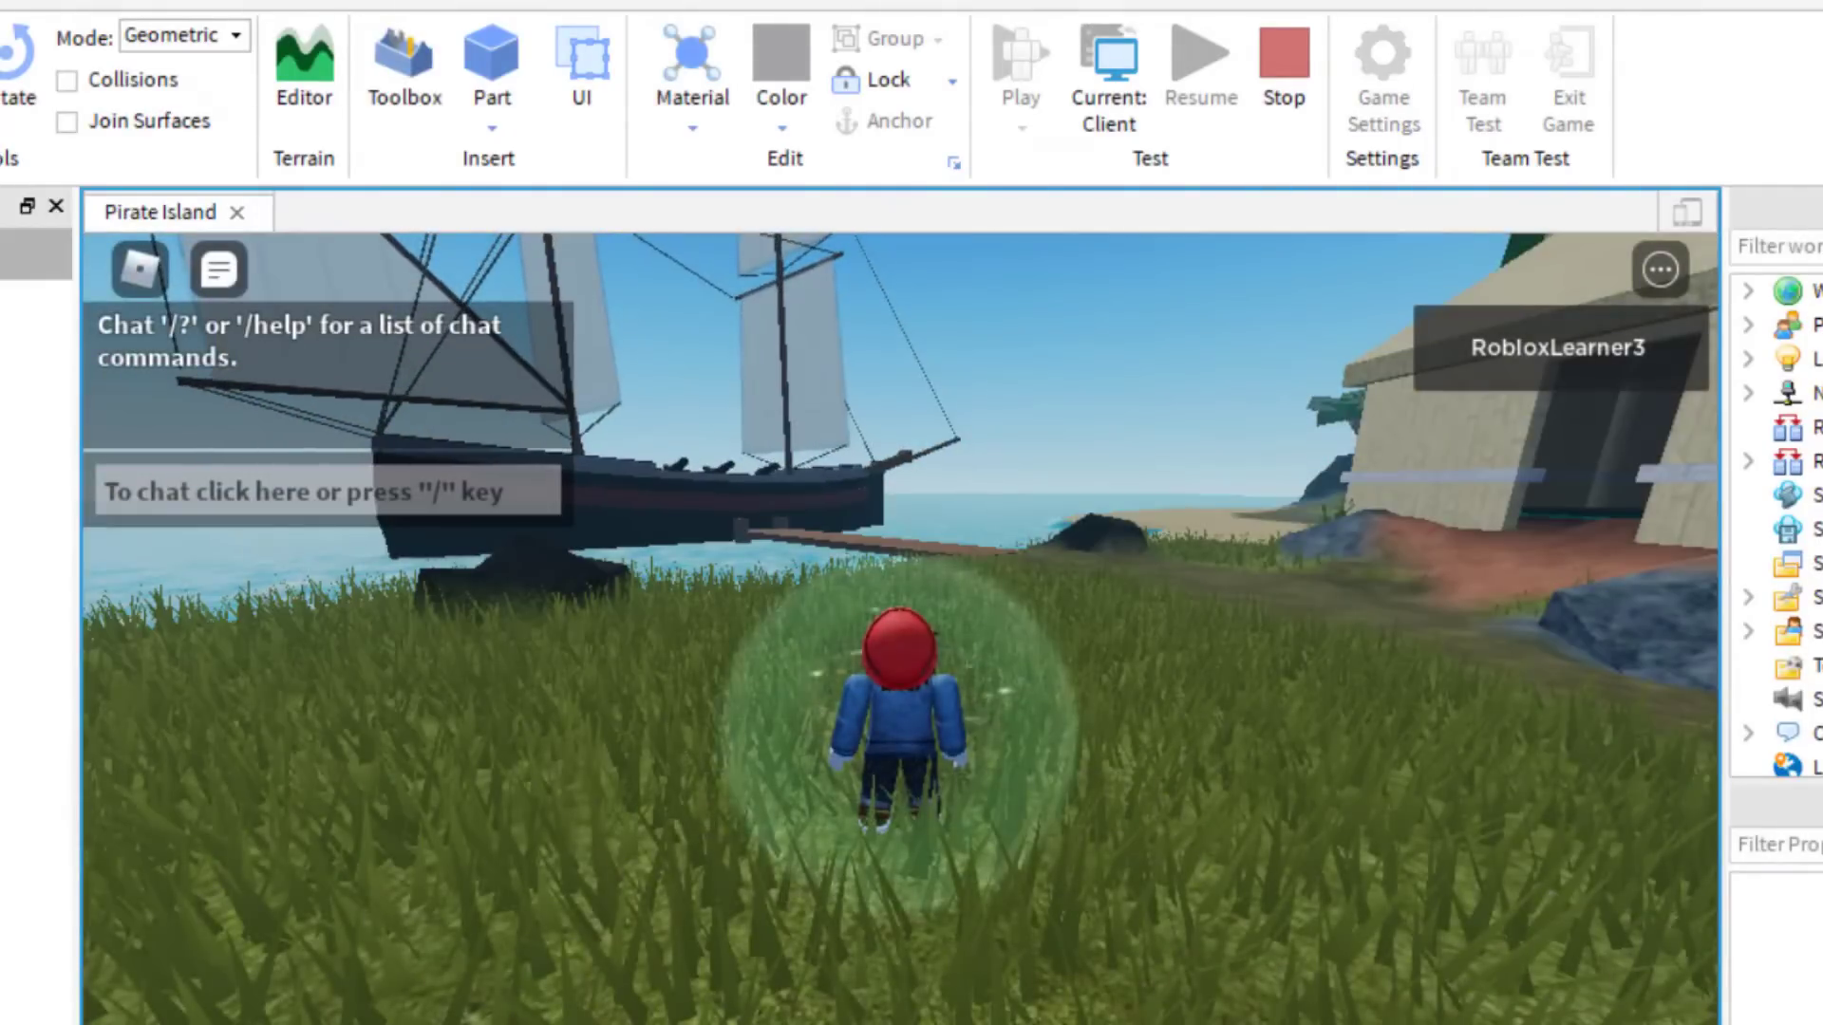
pyautogui.click(143, 269)
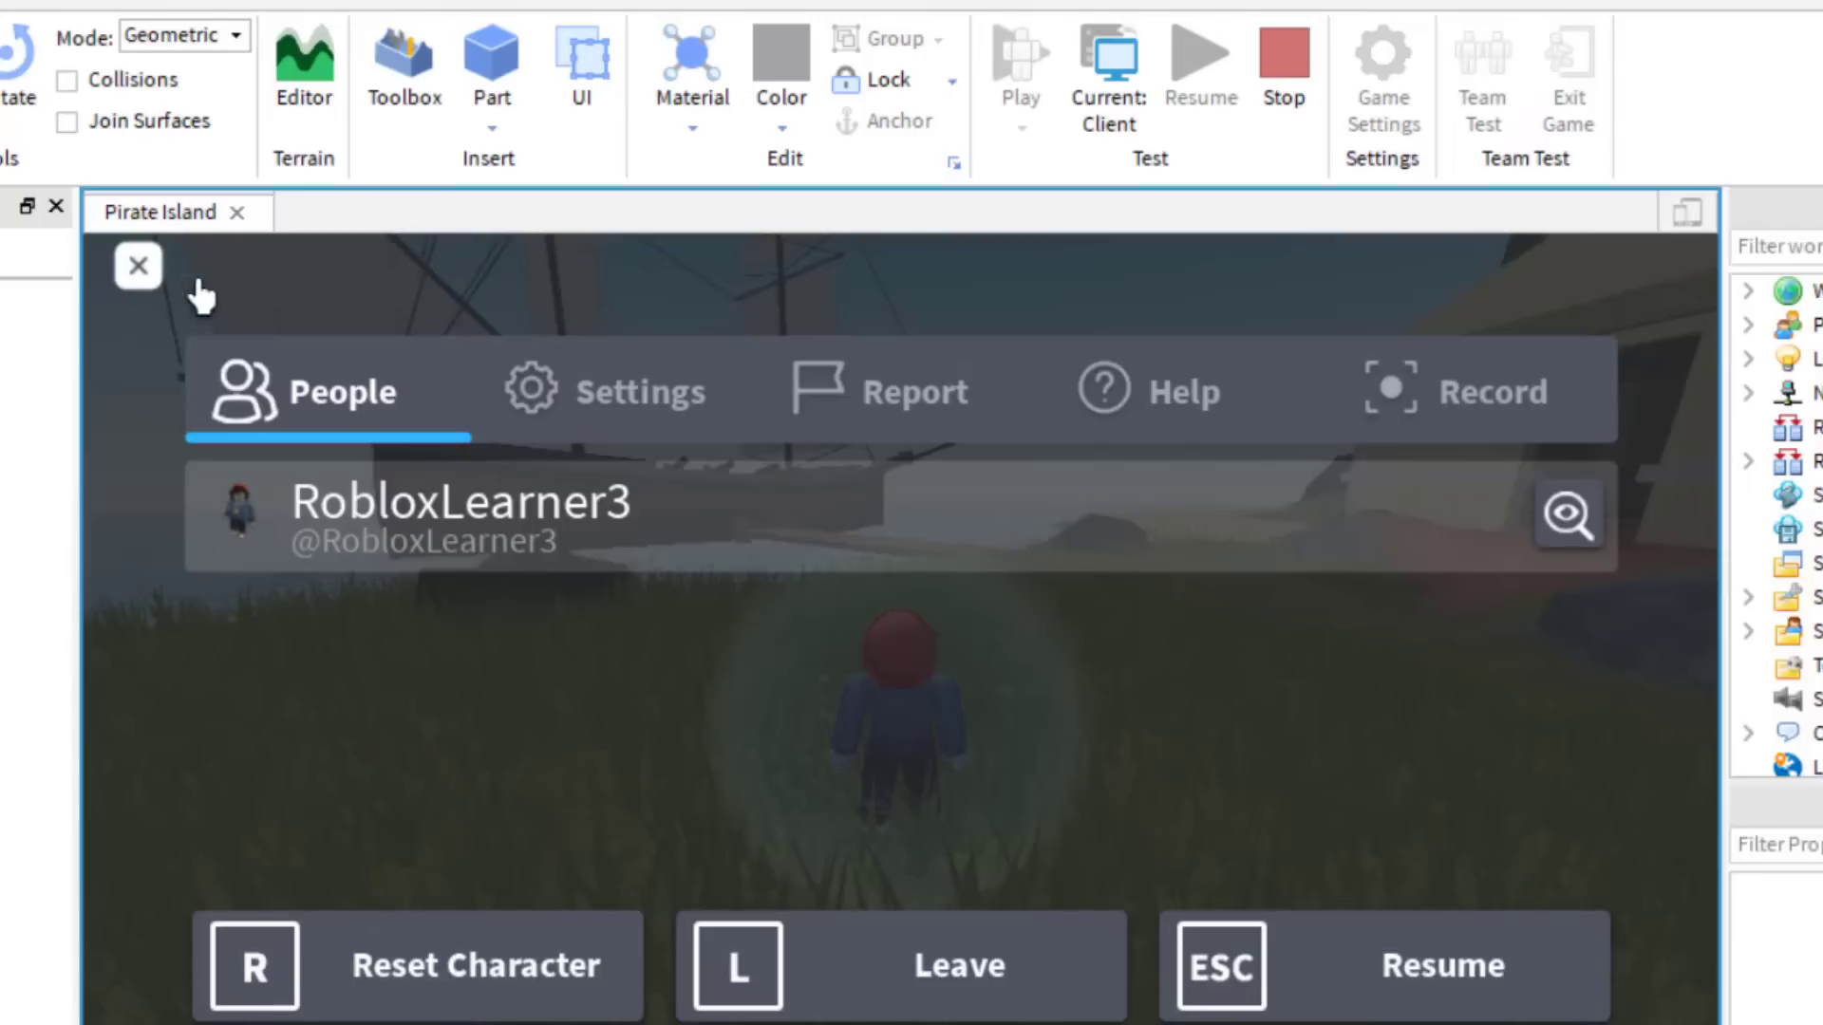
pyautogui.click(648, 424)
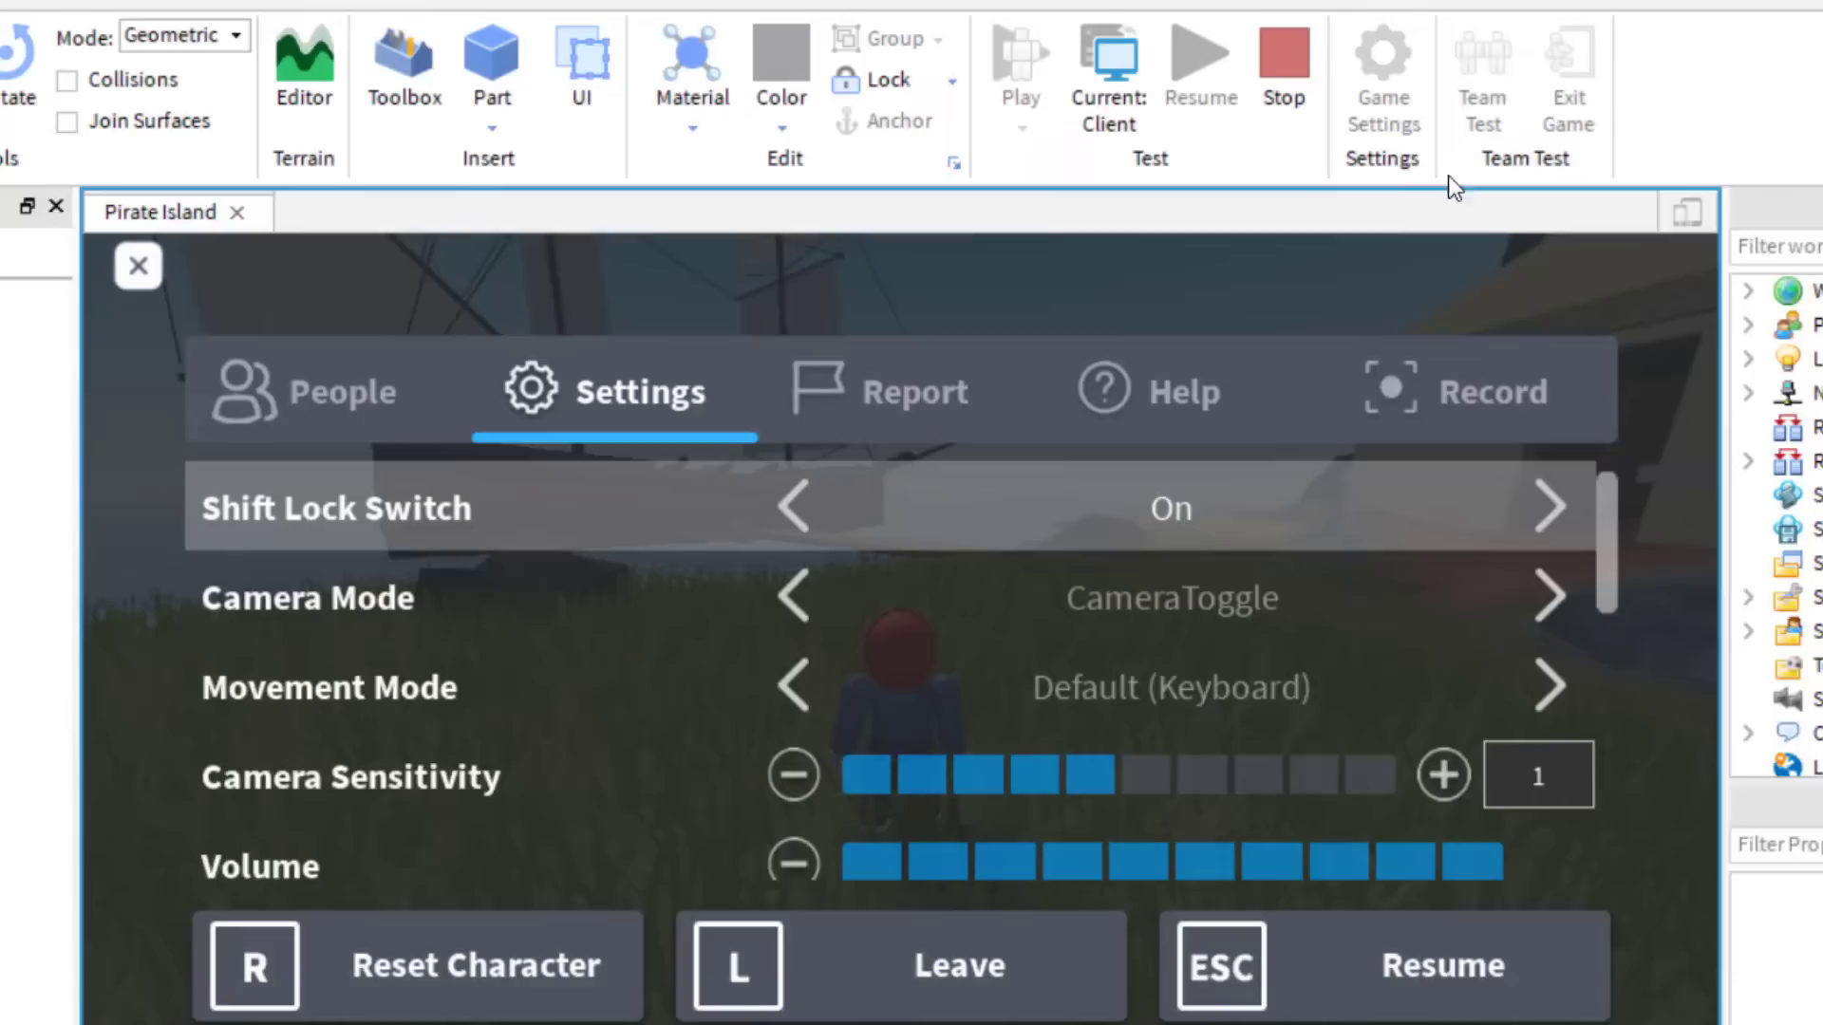
pyautogui.click(138, 265)
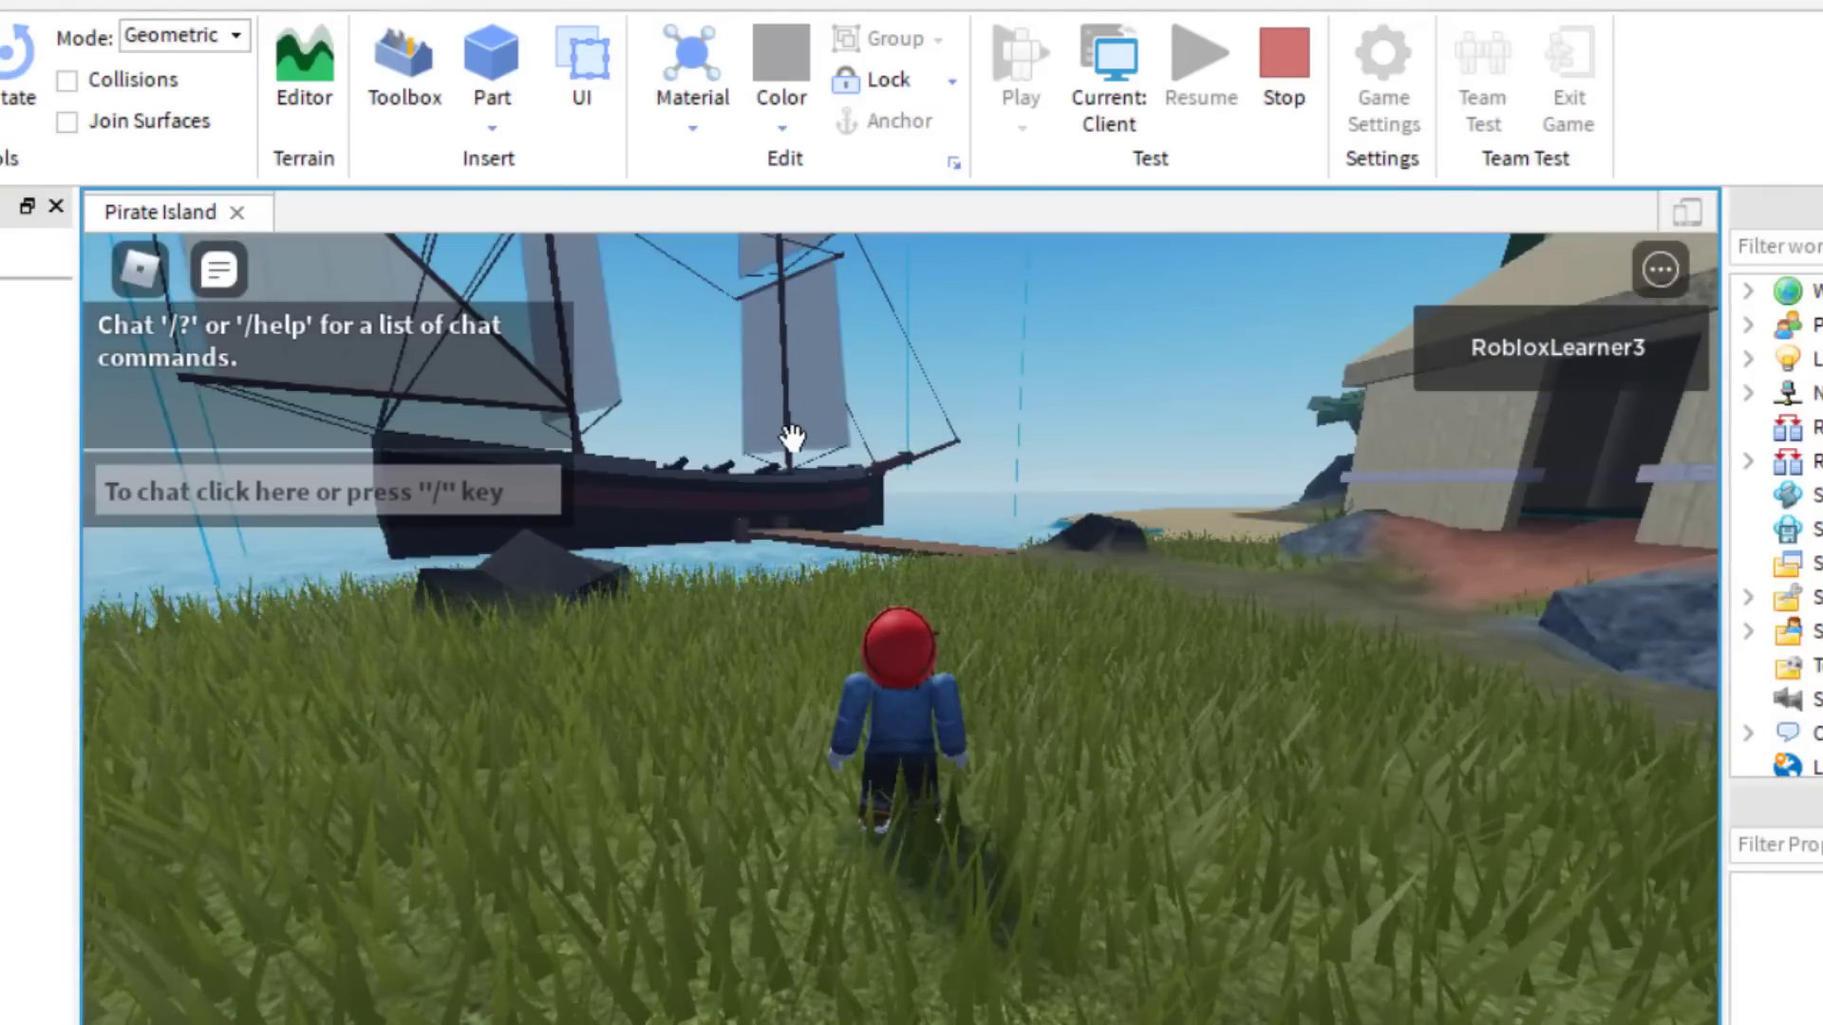
# Walk the avatar with WASD past the rock, house, arch and ship using CameraToggle
pyautogui.press('d')
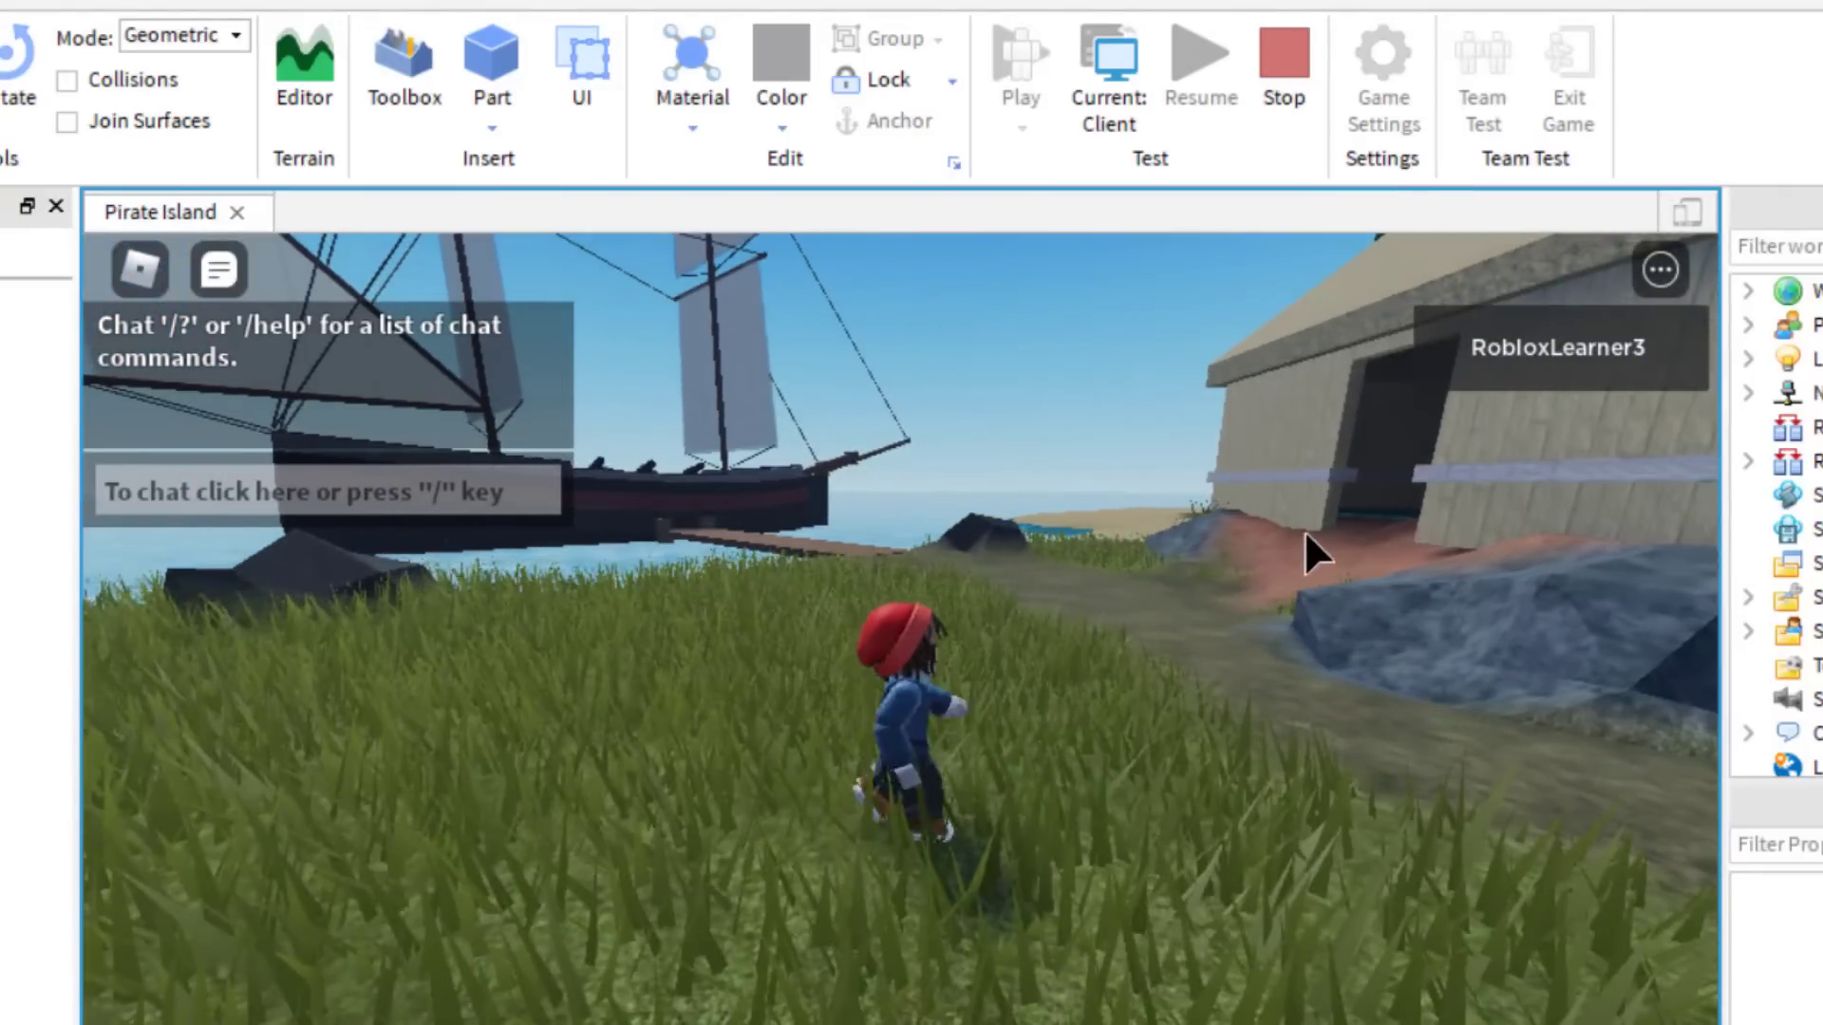
pyautogui.press('a')
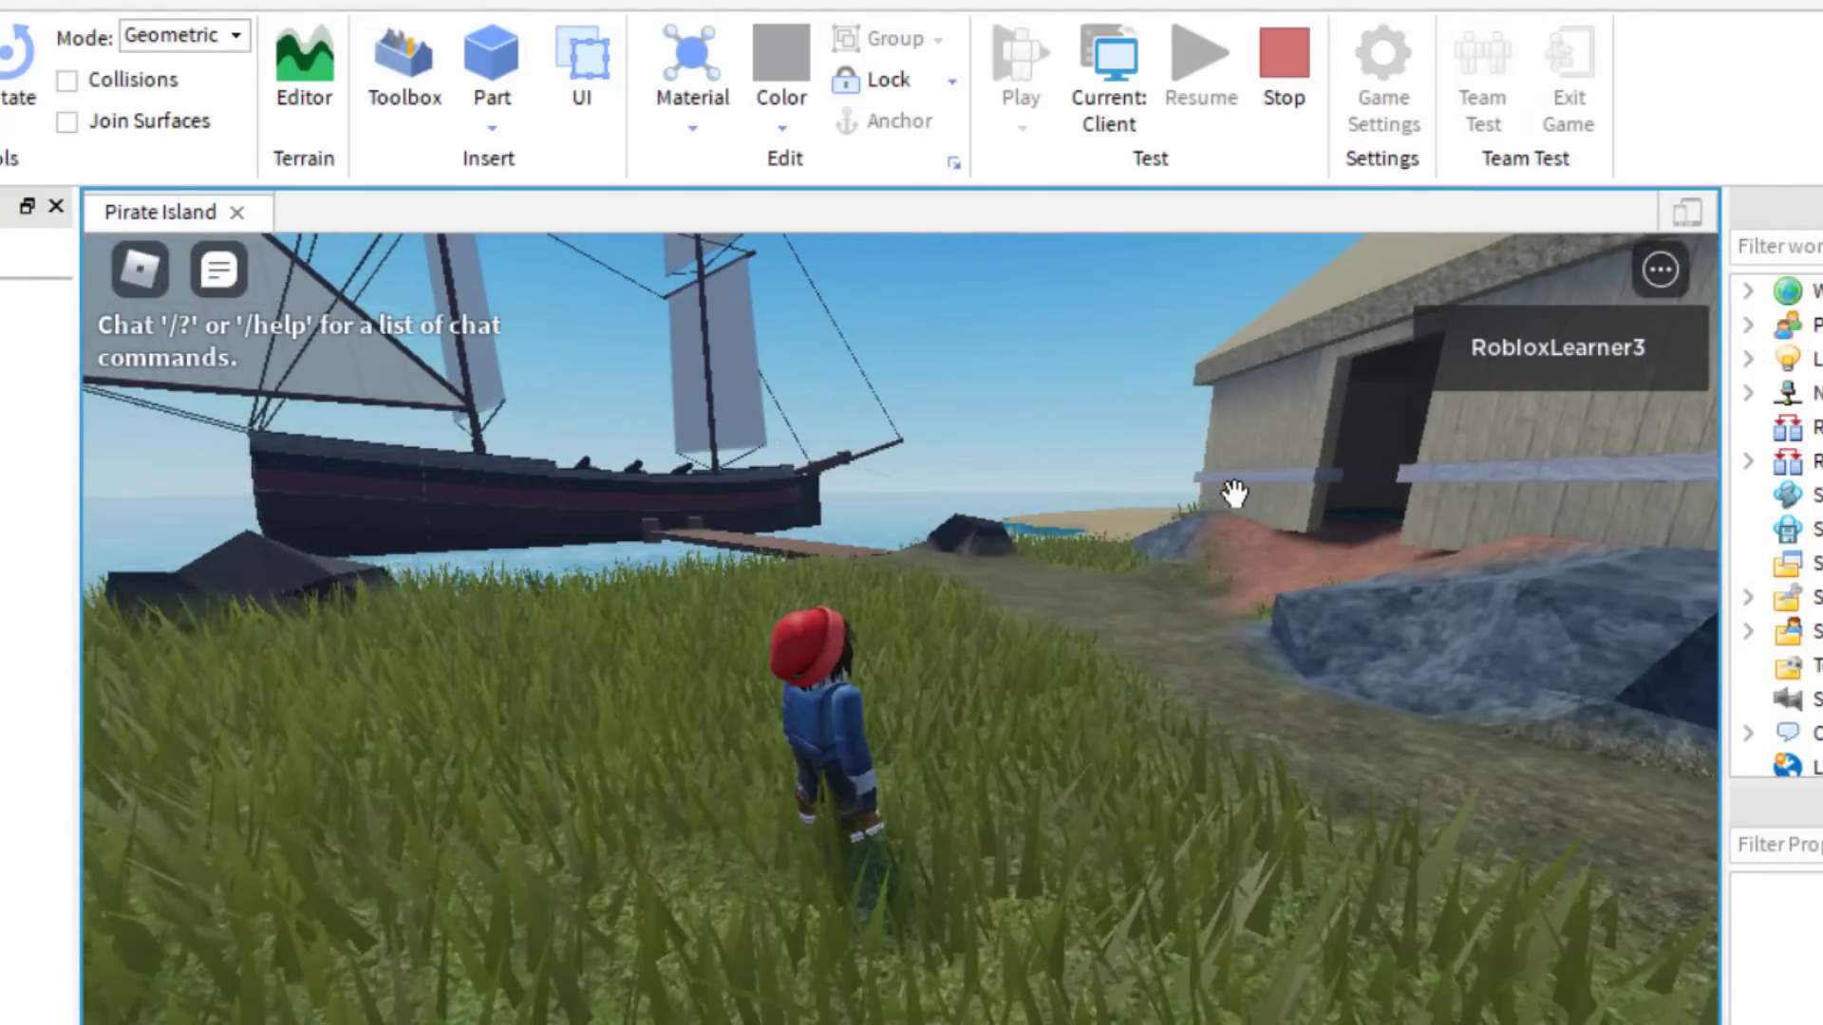
pyautogui.press('w')
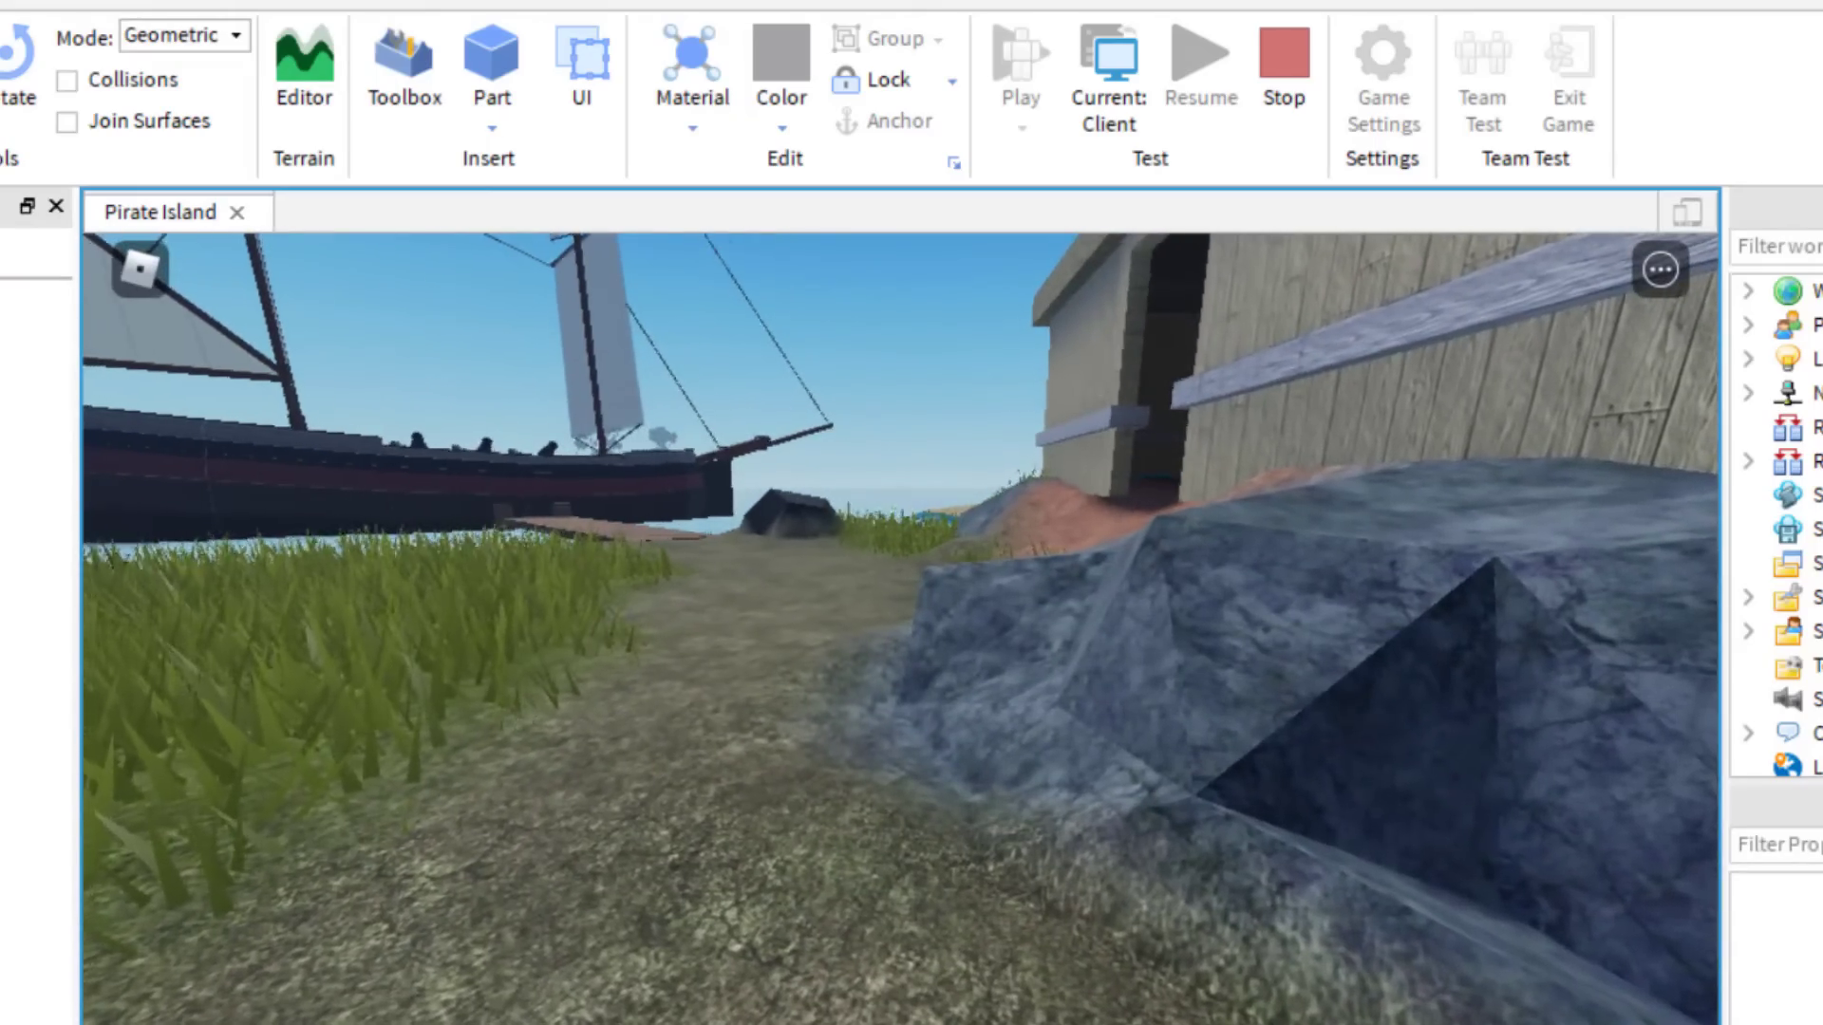
pyautogui.press('s')
pyautogui.press('a')
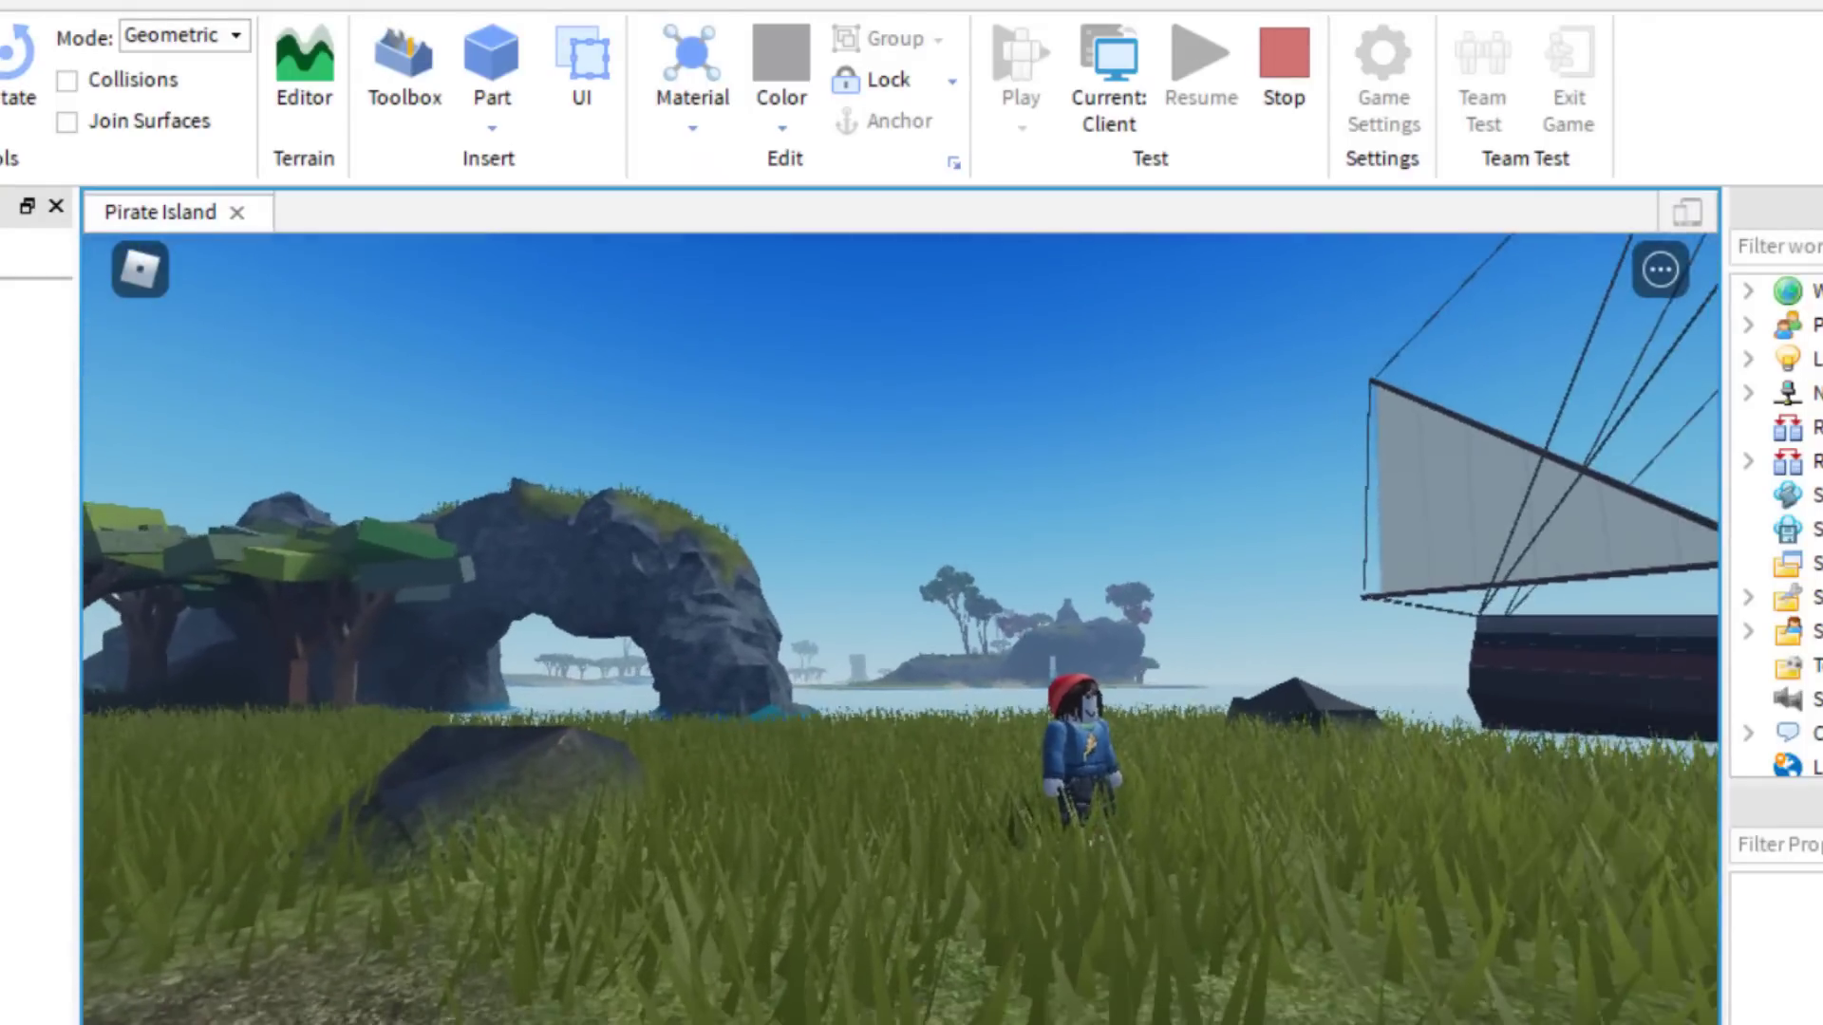
pyautogui.press('d')
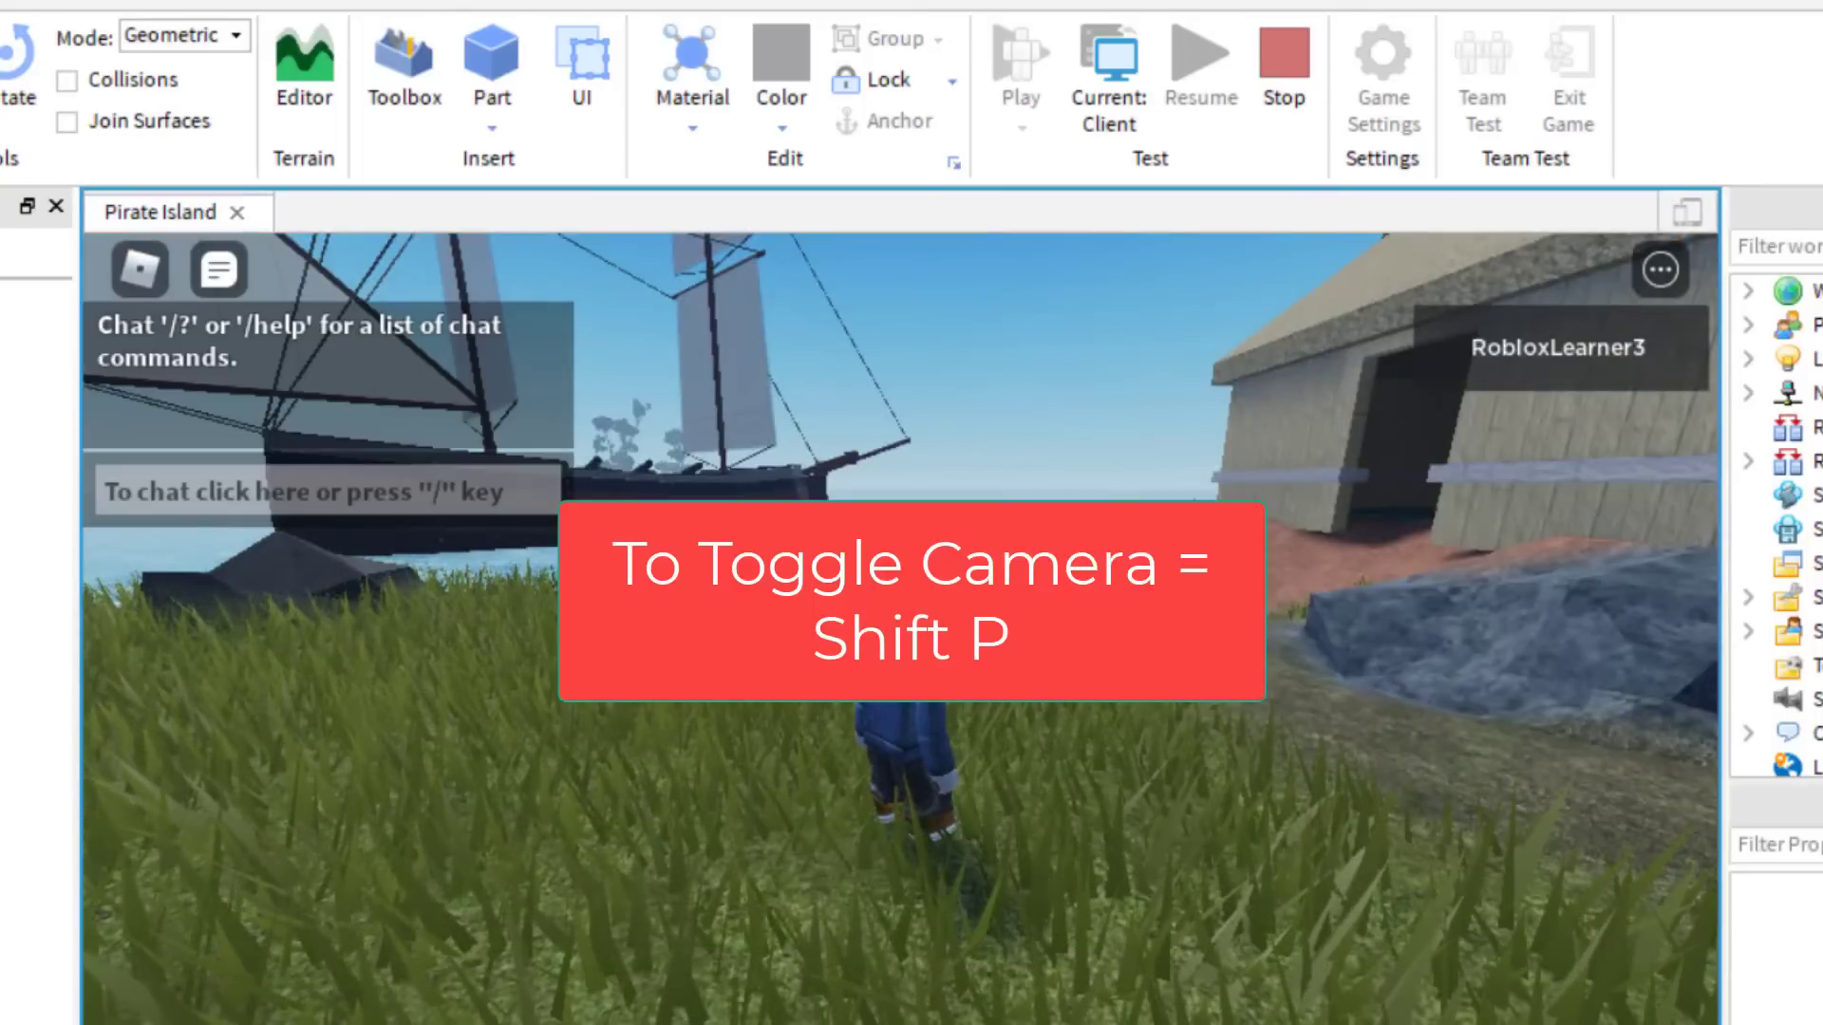
pyautogui.click(1306, 80)
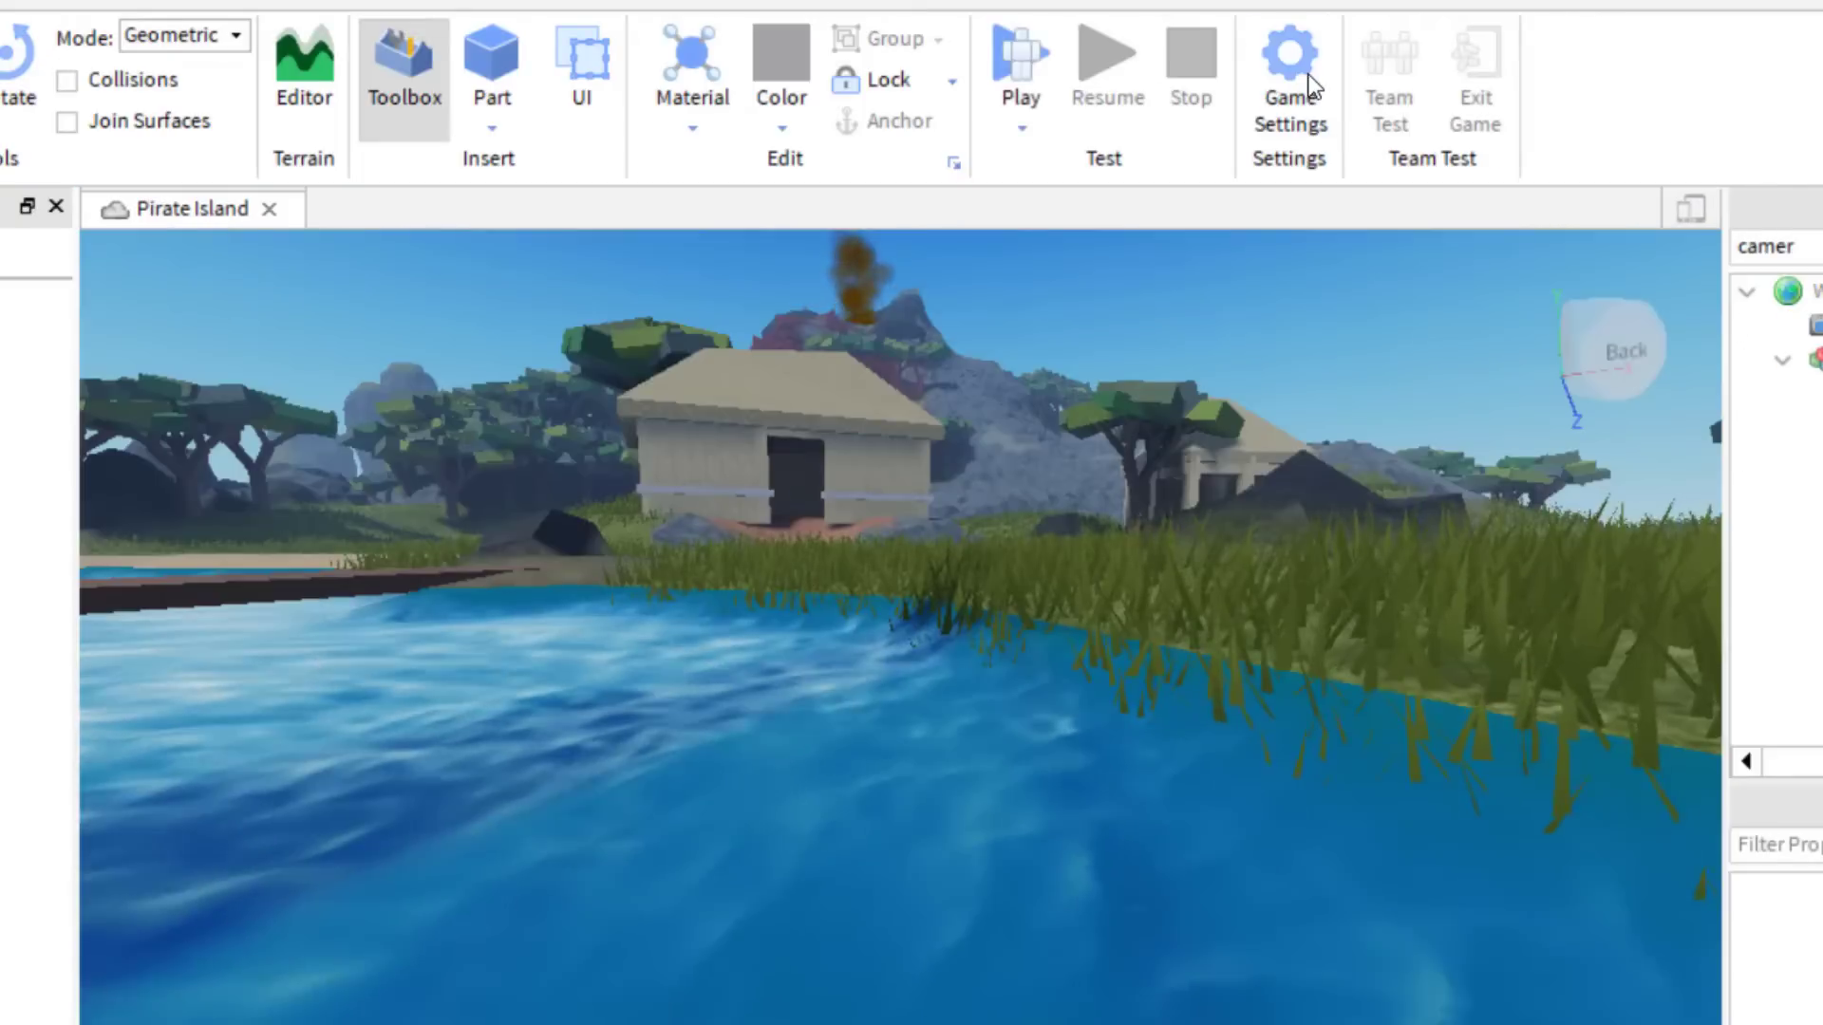